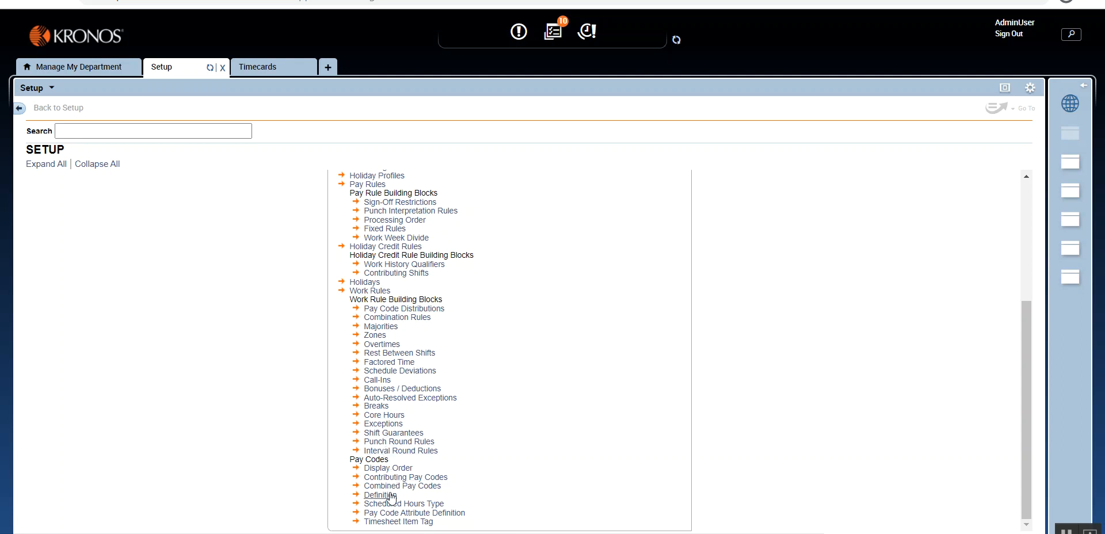
Step: Open the Bonuses / Deductions rules from the work rule building blocks
{"action": "left_click", "coordinate": [392, 389]}
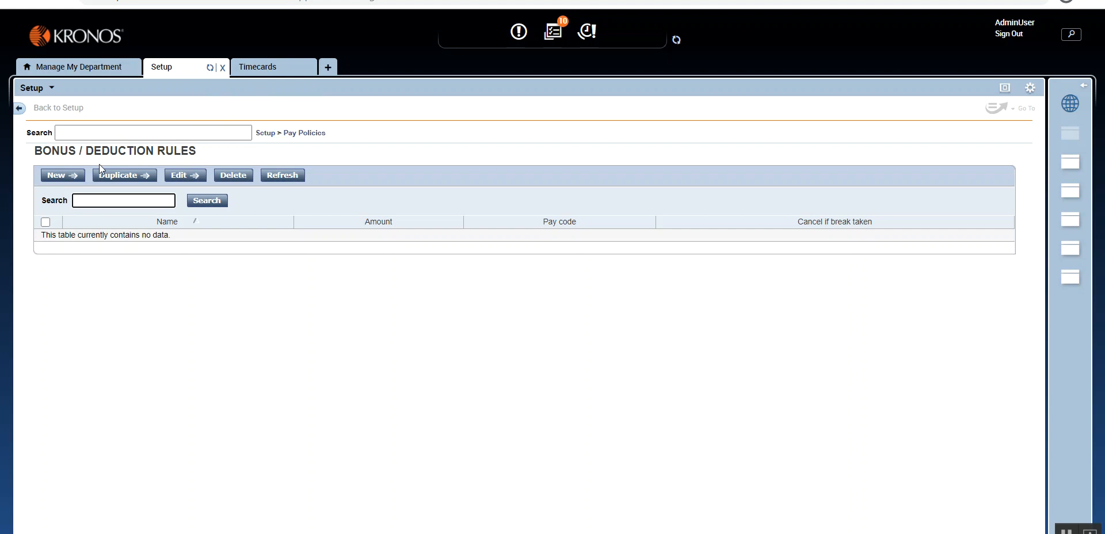
{"action": "left_click", "coordinate": [274, 73]}
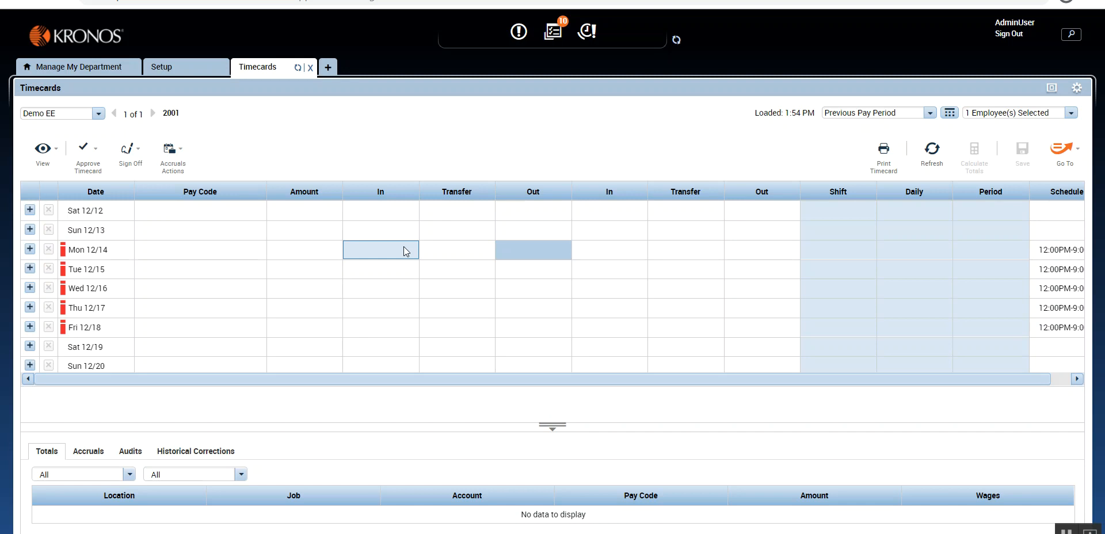
{"action": "left_click", "coordinate": [172, 68]}
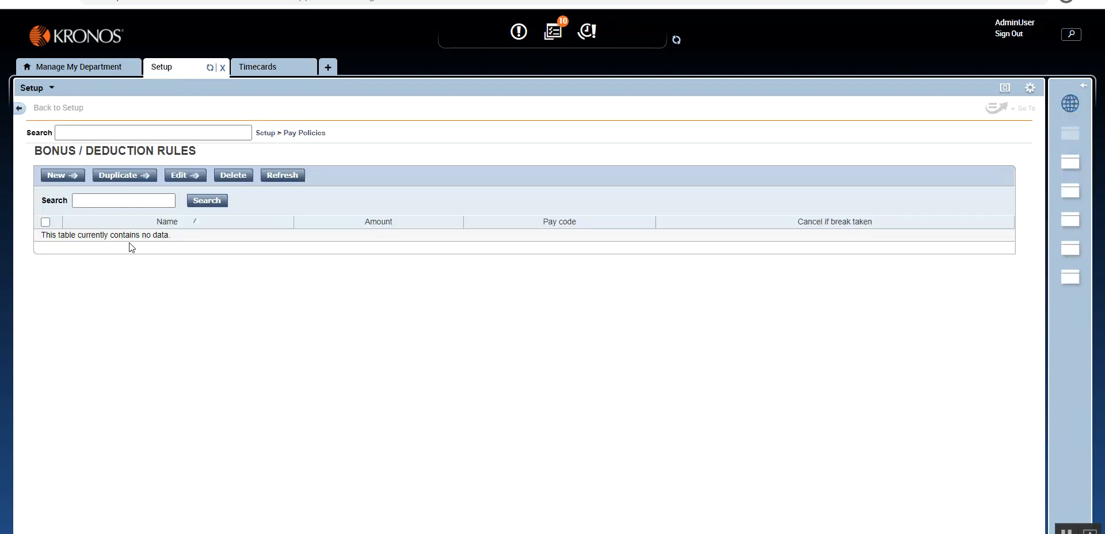
Step: Enter a 12:00PM in punch and a 9:00PM out punch for Mon 12/14 in the timecard and calculate the totals
{"action": "left_click", "coordinate": [258, 67]}
{"action": "left_click", "coordinate": [398, 250]}
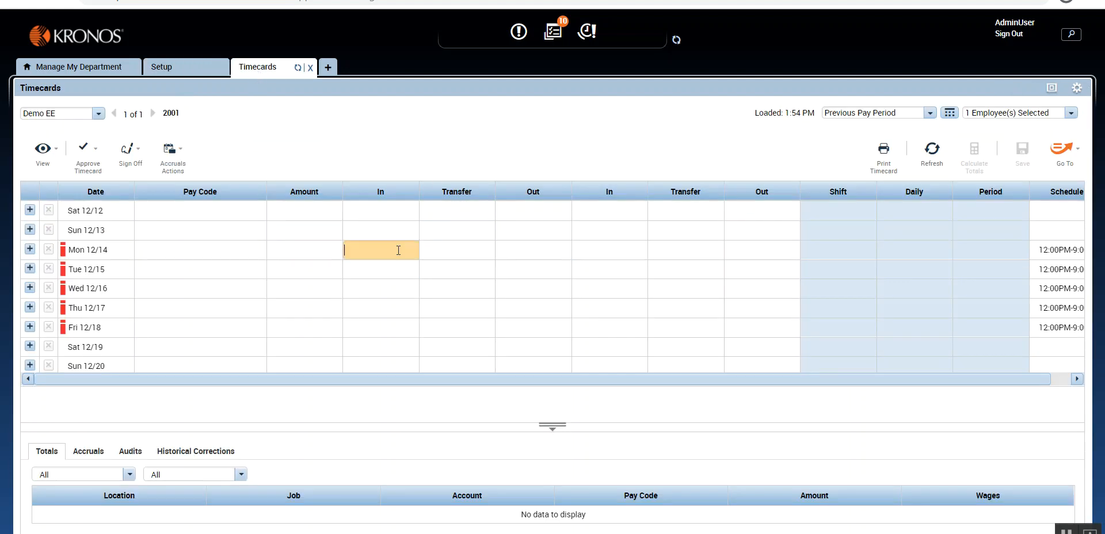
{"action": "type", "text": "12p"}
{"action": "left_click", "coordinate": [535, 248]}
{"action": "type", "text": "9p"}
{"action": "left_click", "coordinate": [698, 162]}
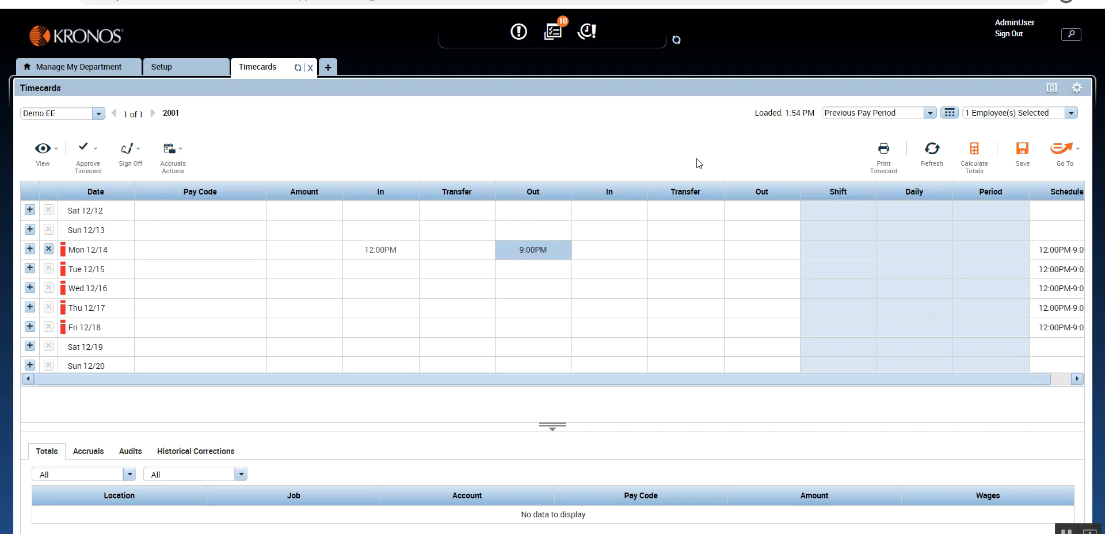
{"action": "left_click", "coordinate": [974, 151]}
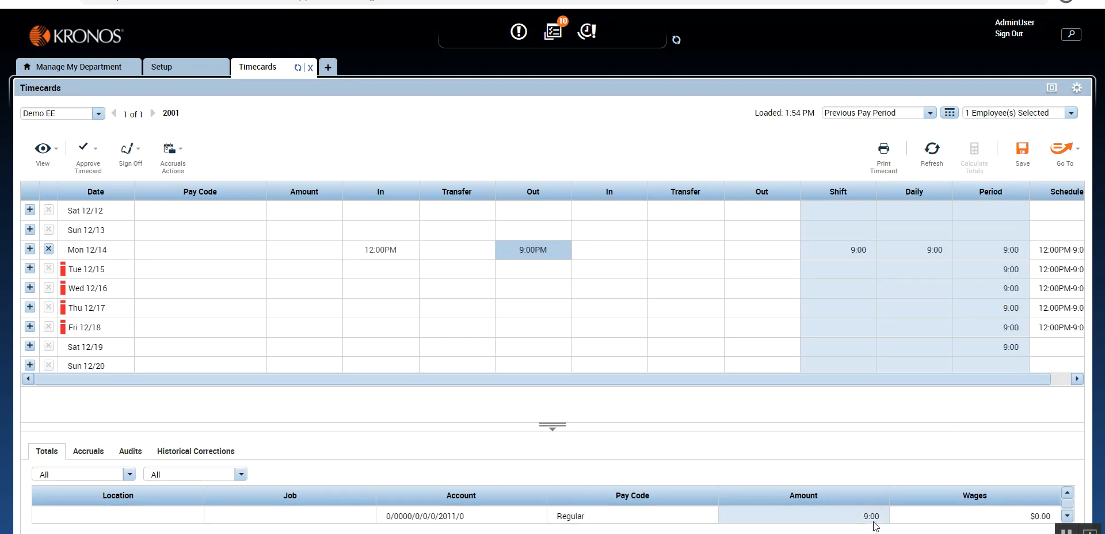
{"action": "left_click", "coordinate": [397, 255]}
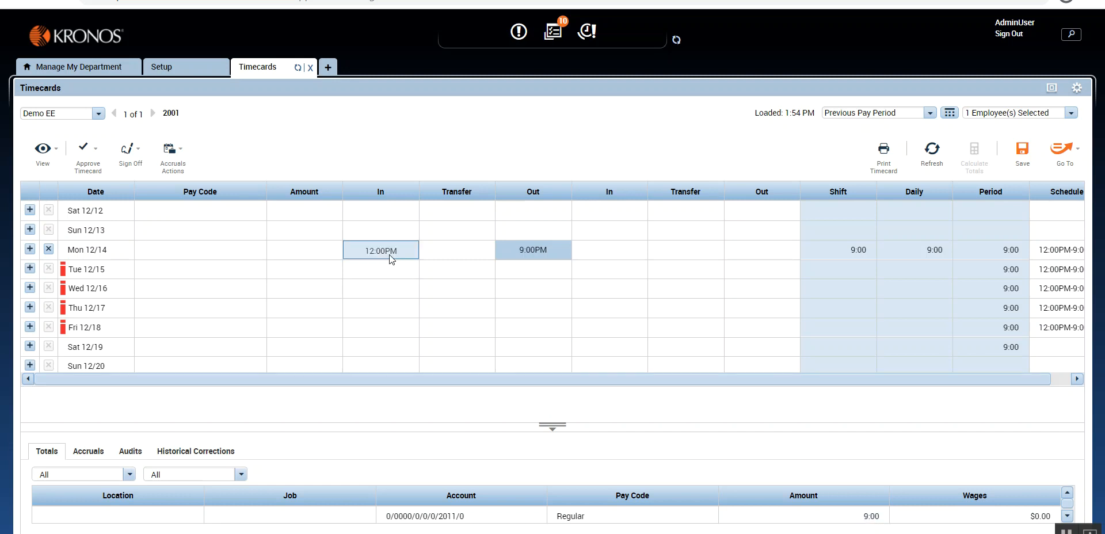
{"action": "left_click", "coordinate": [538, 242]}
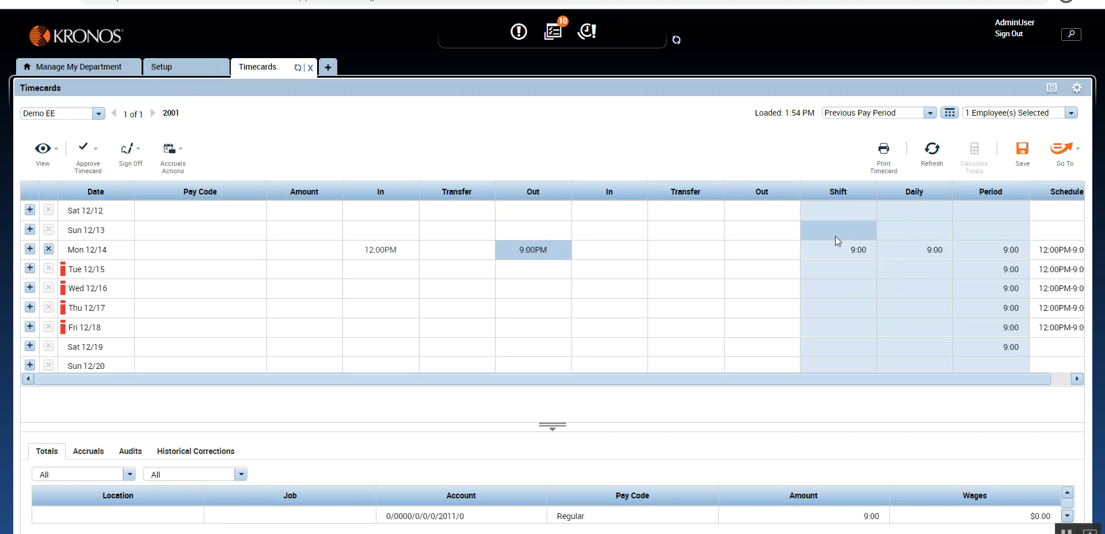
{"action": "left_click", "coordinate": [187, 70]}
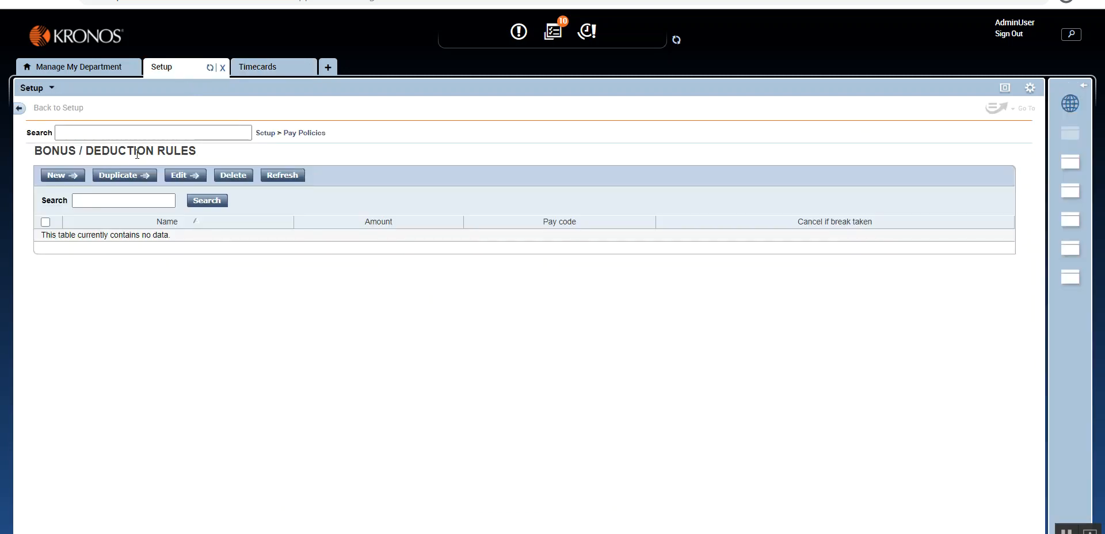
{"action": "left_click", "coordinate": [269, 69]}
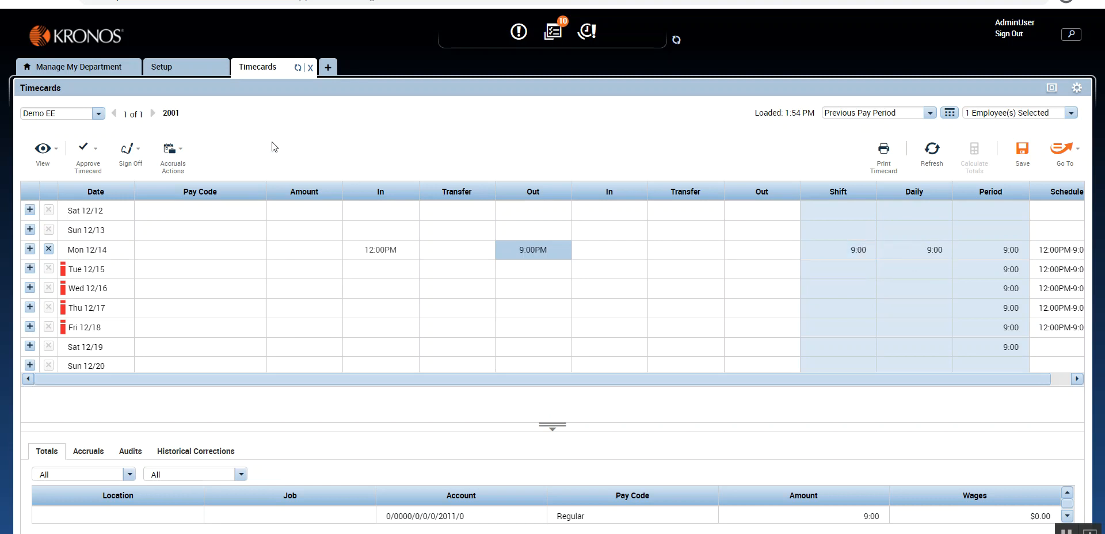
Step: Create a new bonus / deduction rule named "Meal Break 1 hour"
{"action": "left_click", "coordinate": [167, 67]}
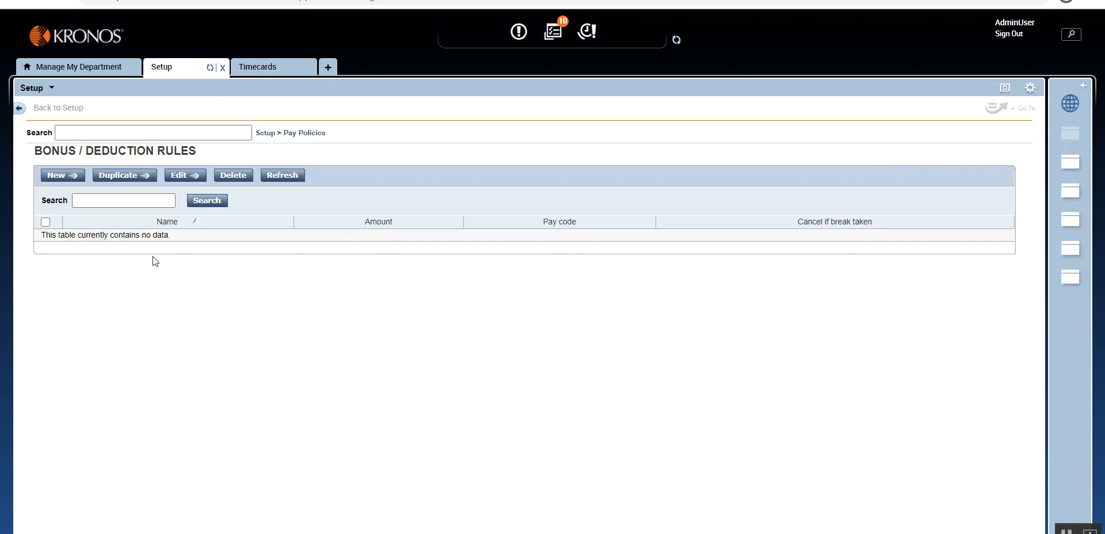
{"action": "left_click", "coordinate": [59, 177]}
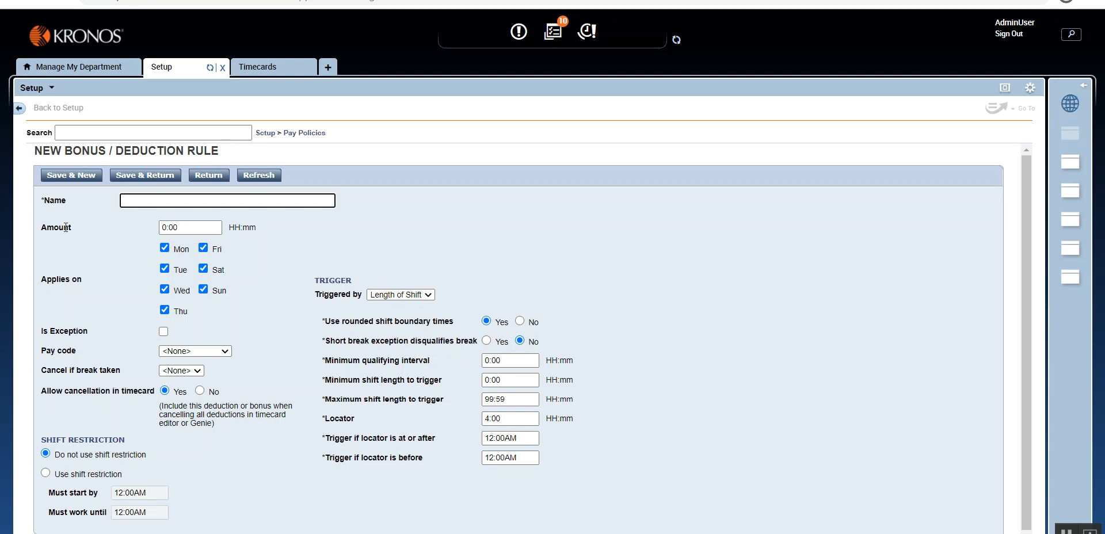
{"action": "type", "text": "Me"}
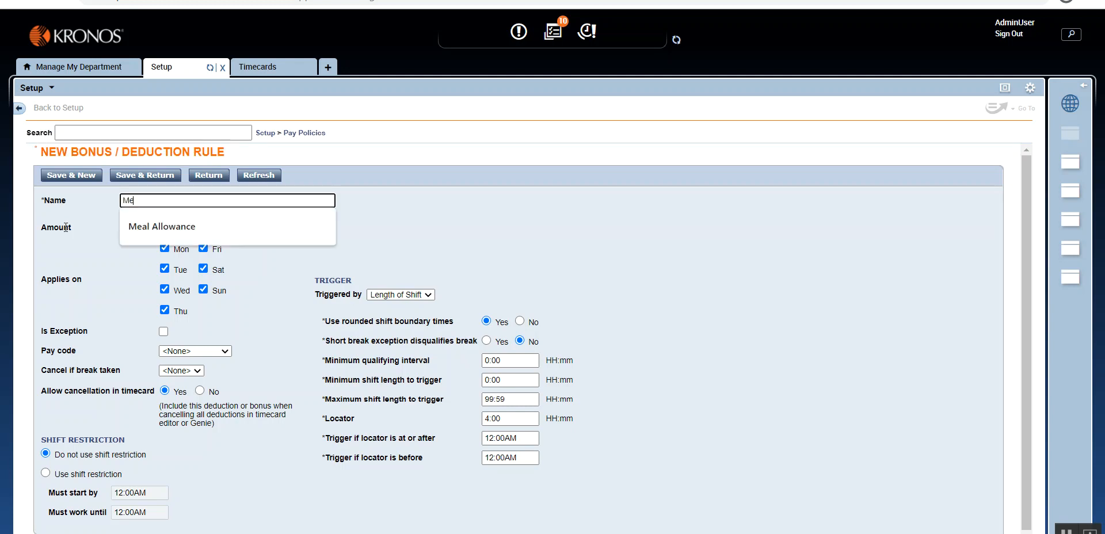
{"action": "type", "text": "al Brea"}
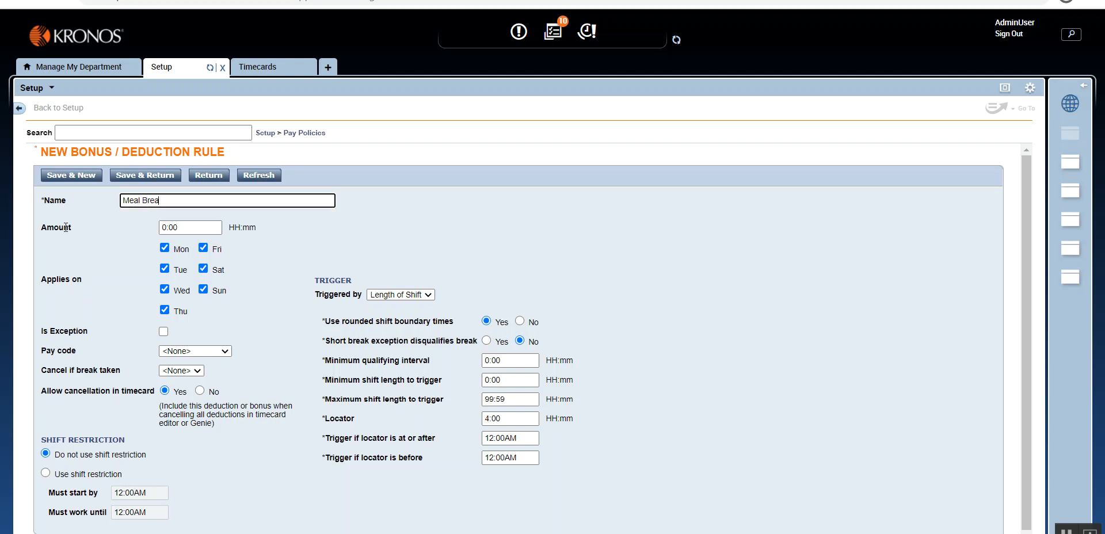
{"action": "type", "text": "k 1 hour"}
Step: Set the deduction rule's amount to -1:00
{"action": "key", "text": "Tab"}
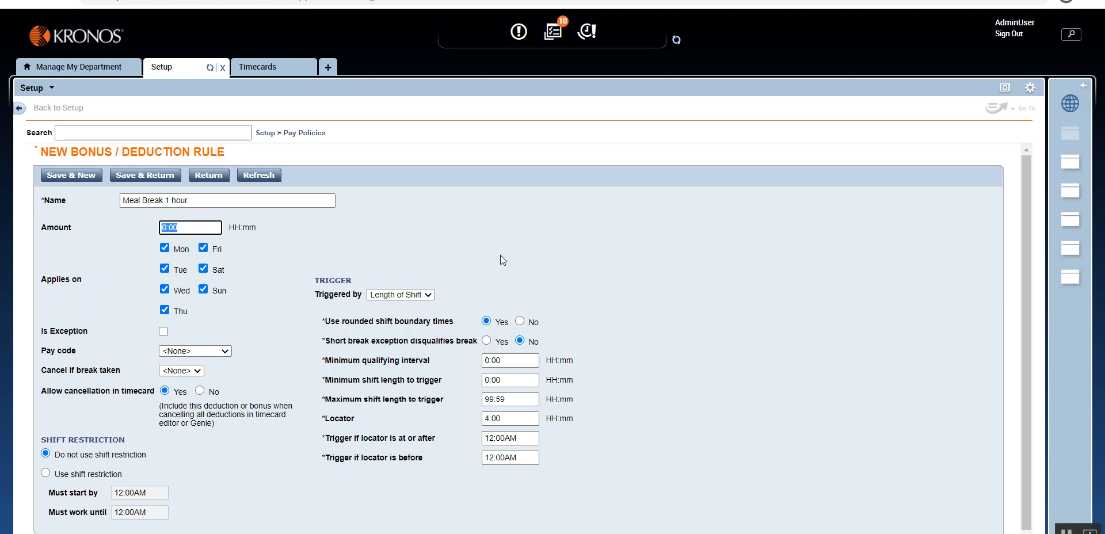
{"action": "left_click", "coordinate": [318, 250]}
{"action": "left_click_drag", "start_coordinate": [167, 228], "coordinate": [157, 228]}
{"action": "type", "text": "1"}
{"action": "type", "text": "-"}
{"action": "left_click", "coordinate": [126, 240]}
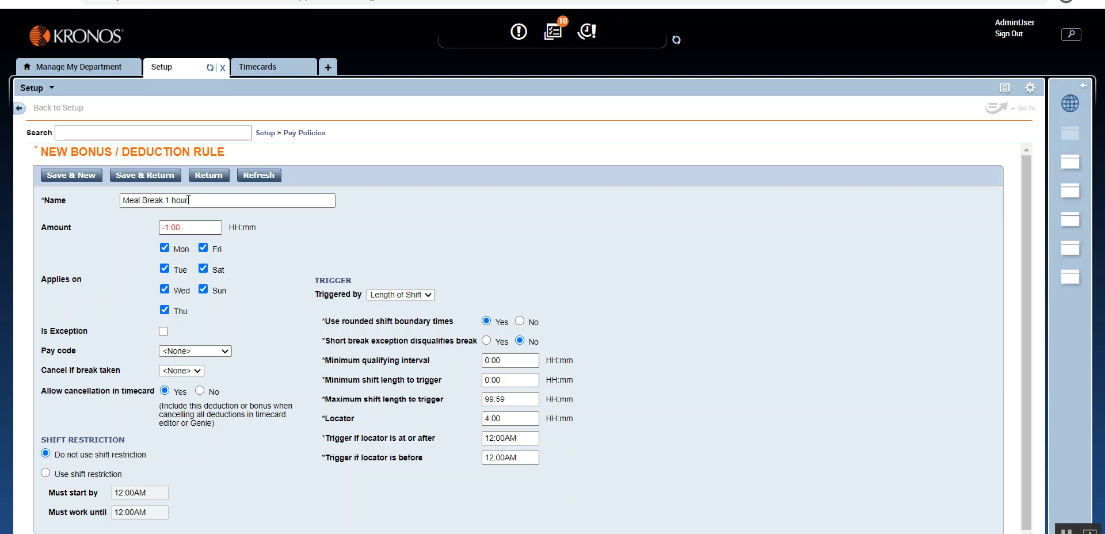
Step: Exclude Saturday and Sunday from the days the deduction rule applies on
{"action": "left_click", "coordinate": [258, 67]}
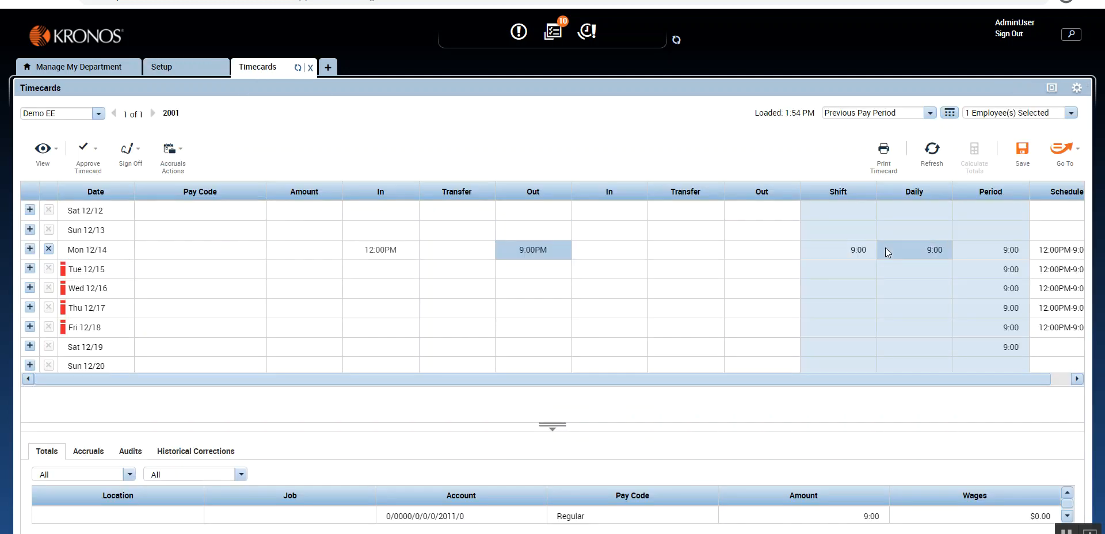
{"action": "left_click", "coordinate": [167, 67]}
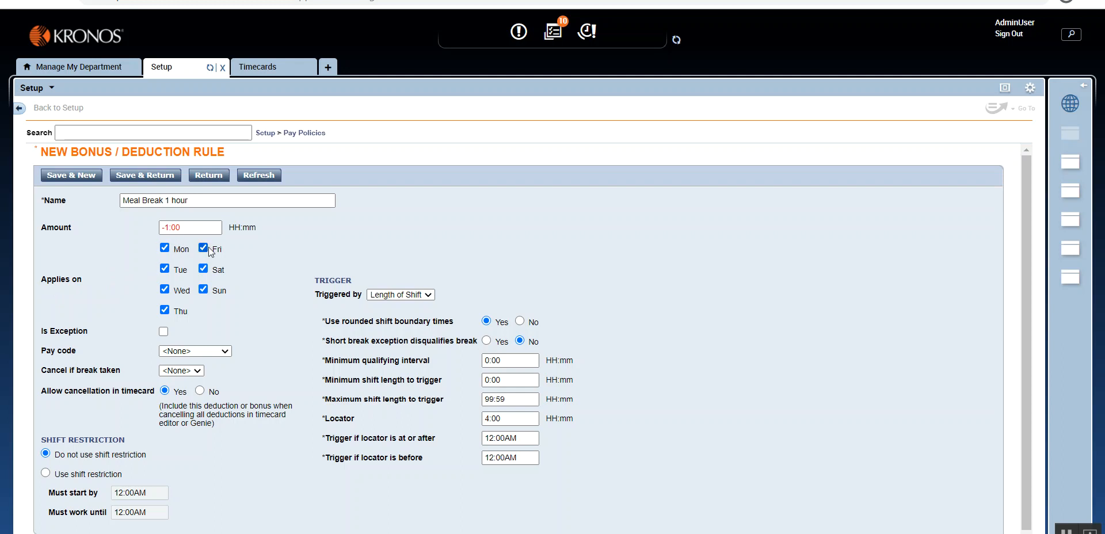
{"action": "left_click", "coordinate": [204, 269]}
{"action": "left_click", "coordinate": [204, 290]}
Step: Examine the rule's Locator trigger setting in relation to the Mon 12/14 punches in the timecard
{"action": "left_click", "coordinate": [270, 69]}
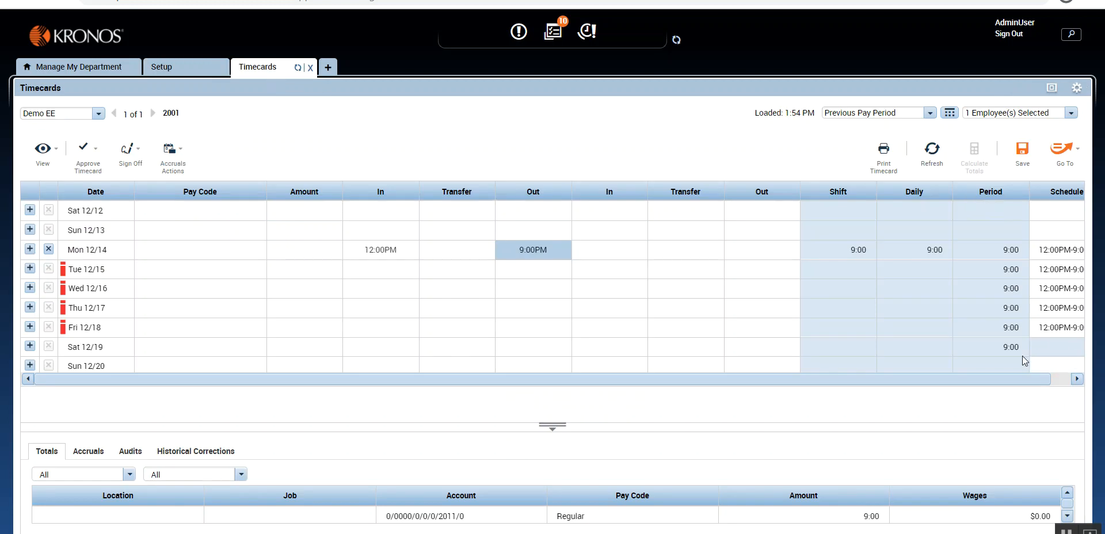
{"action": "left_click", "coordinate": [184, 67]}
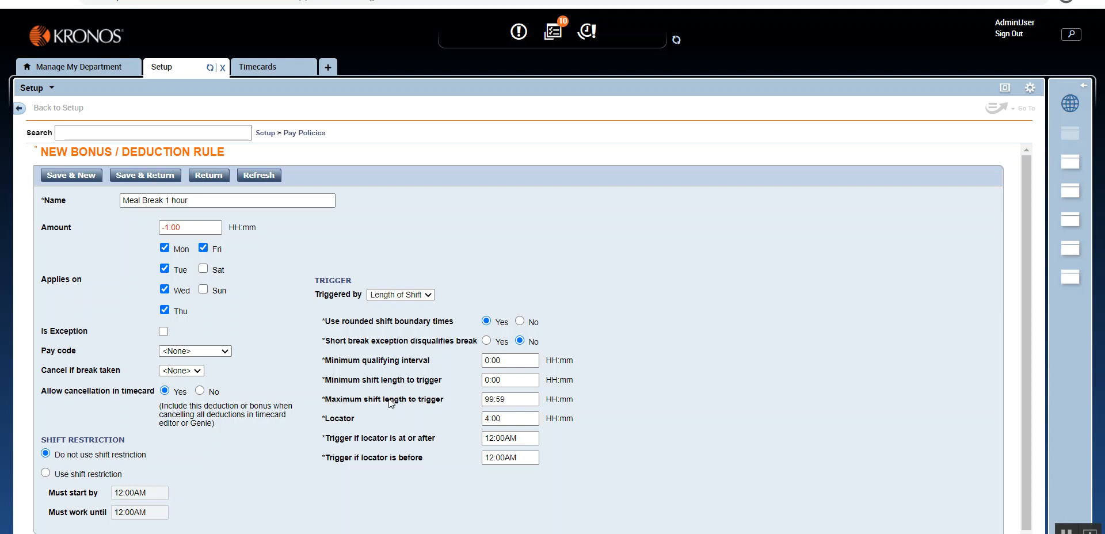
{"action": "left_click_drag", "start_coordinate": [324, 418], "coordinate": [344, 416]}
{"action": "left_click", "coordinate": [483, 420]}
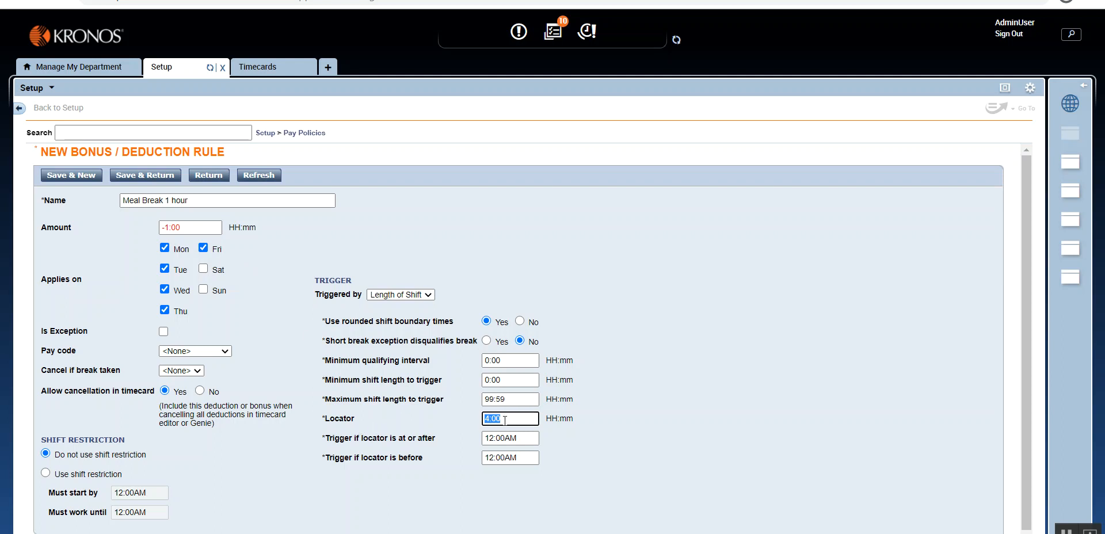
{"action": "left_click", "coordinate": [258, 68]}
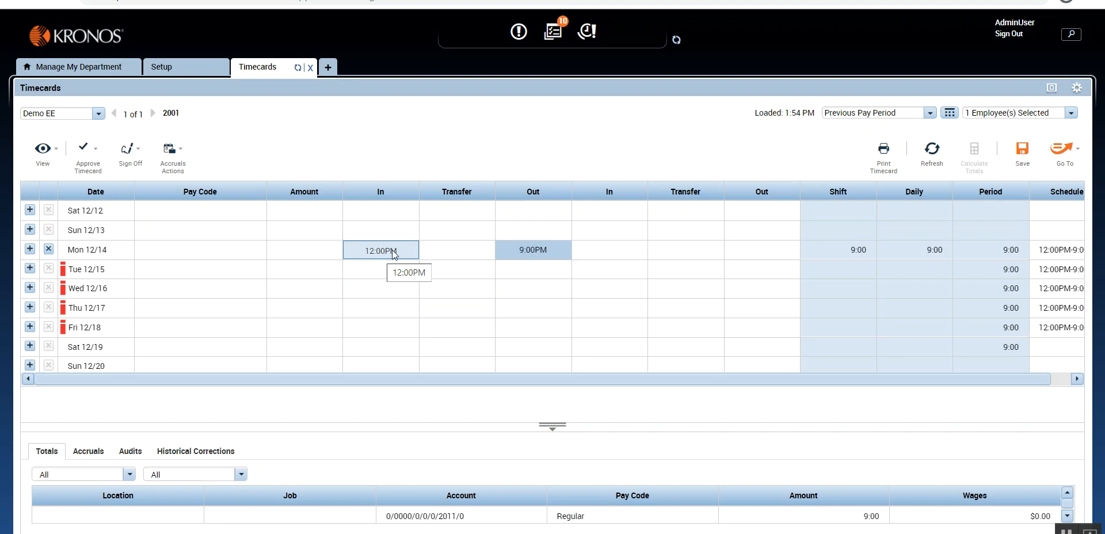
{"action": "left_click", "coordinate": [161, 67]}
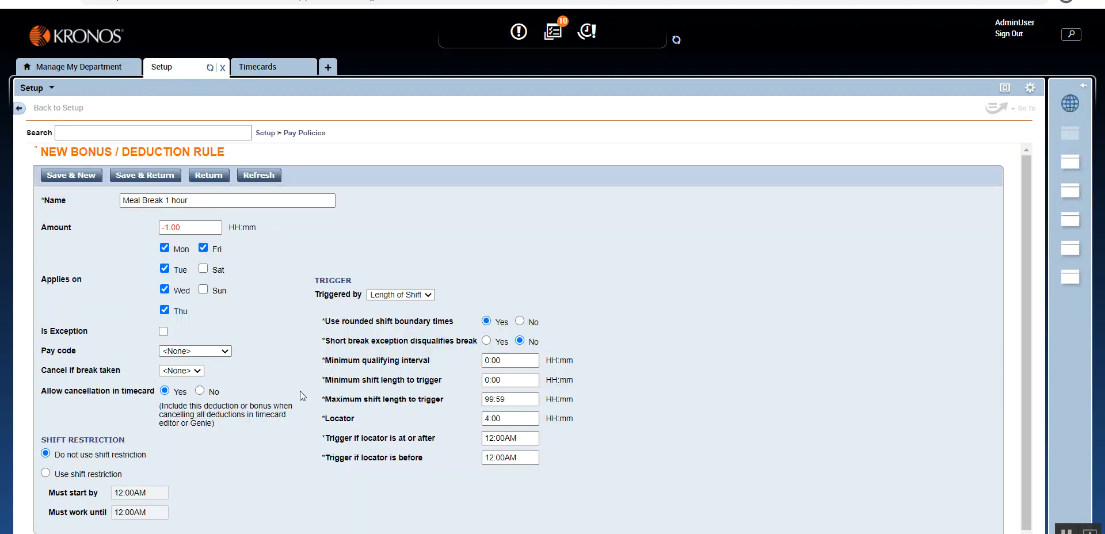
Step: Save the meal break deduction rule and return to the rules list
{"action": "double_click", "coordinate": [492, 418]}
{"action": "left_click", "coordinate": [486, 419]}
{"action": "left_click", "coordinate": [146, 181]}
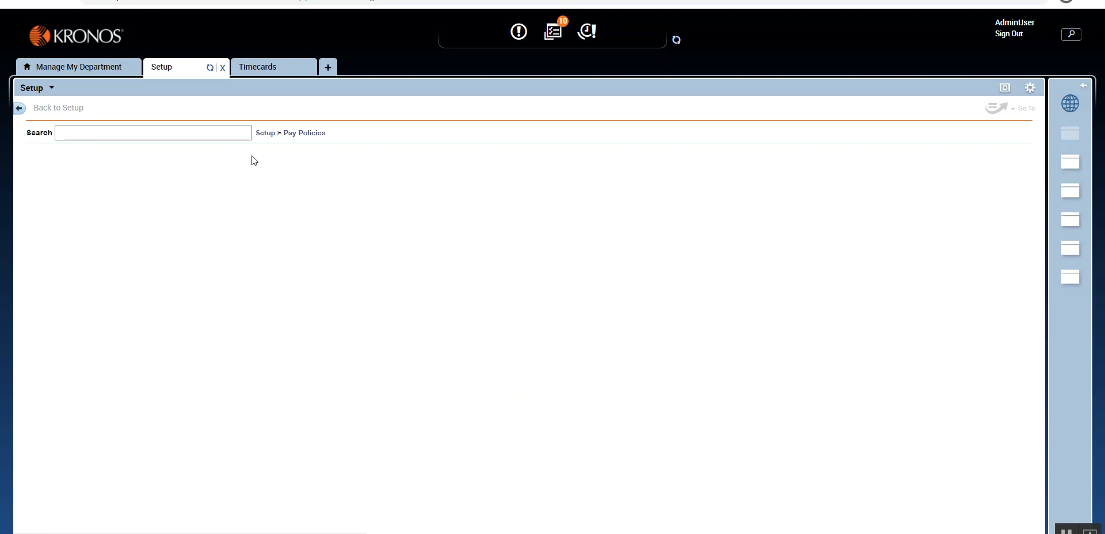
Step: Open the Demo work rule for editing and move Meal Break 1 hour to its selected bonuses/deductions
{"action": "mouse_move", "coordinate": [309, 136]}
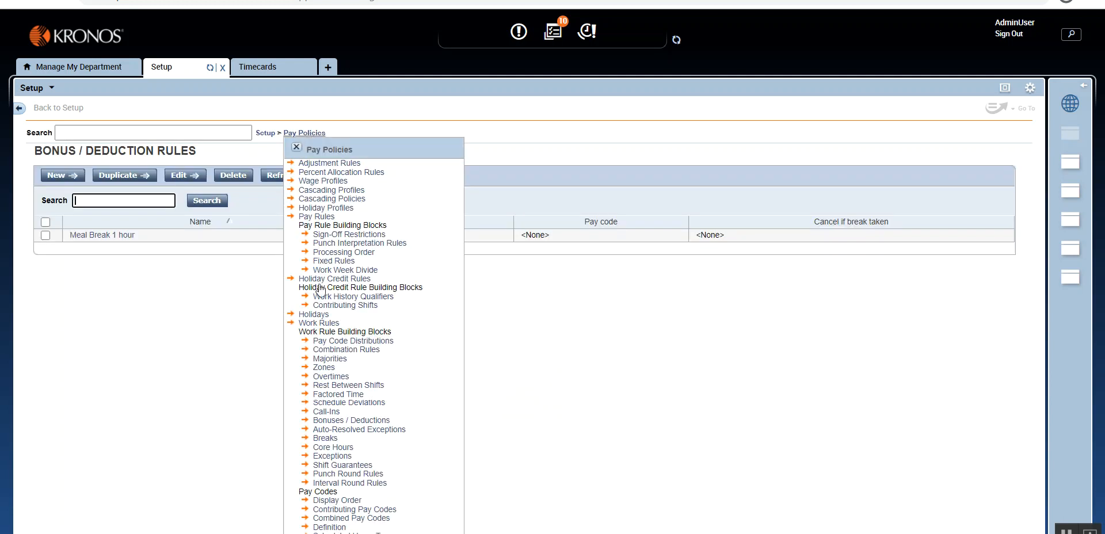
{"action": "left_click", "coordinate": [319, 323]}
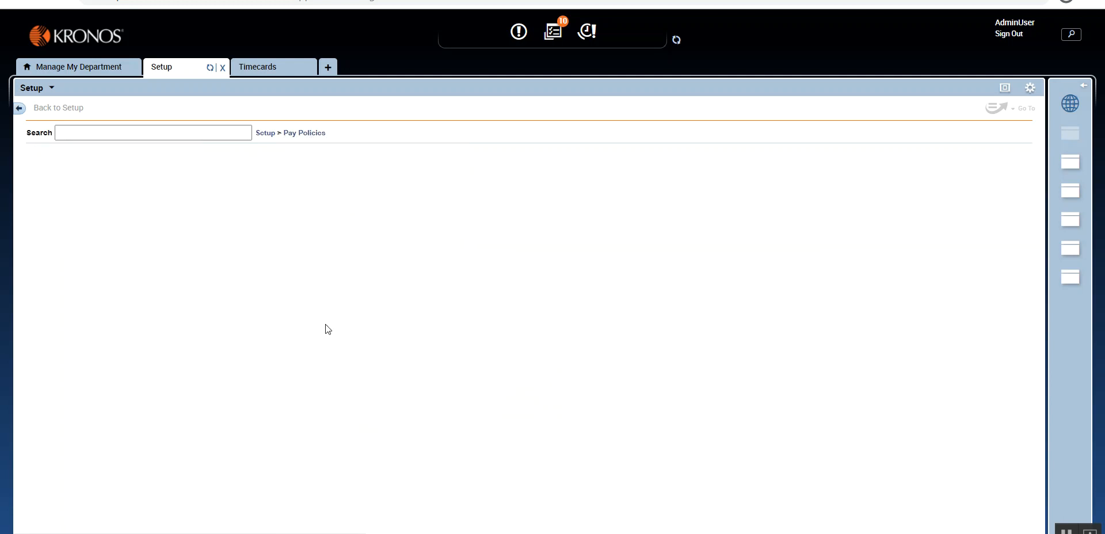
{"action": "left_click", "coordinate": [80, 237]}
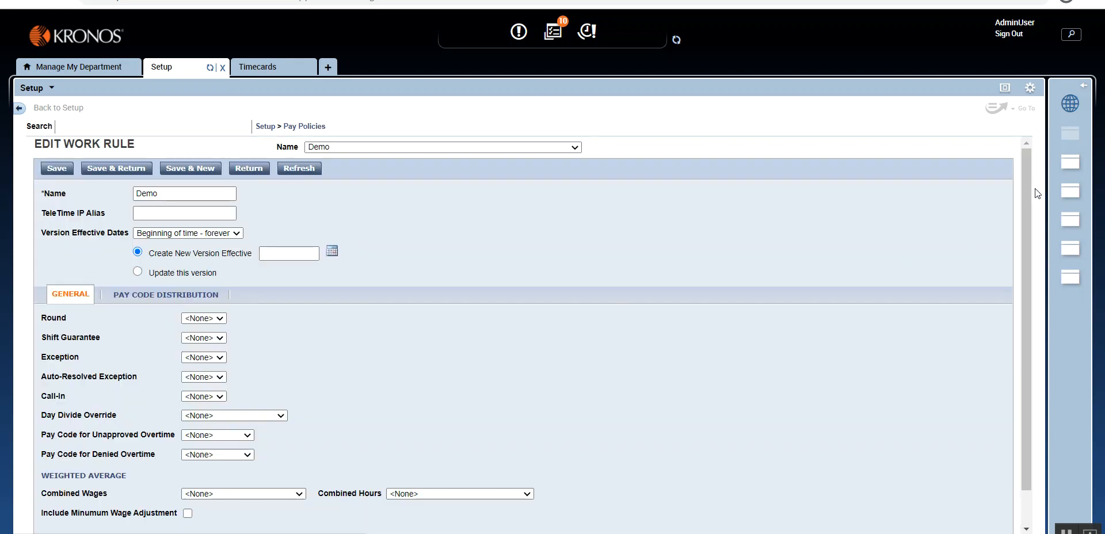
{"action": "left_click_drag", "start_coordinate": [1029, 184], "coordinate": [1029, 401]}
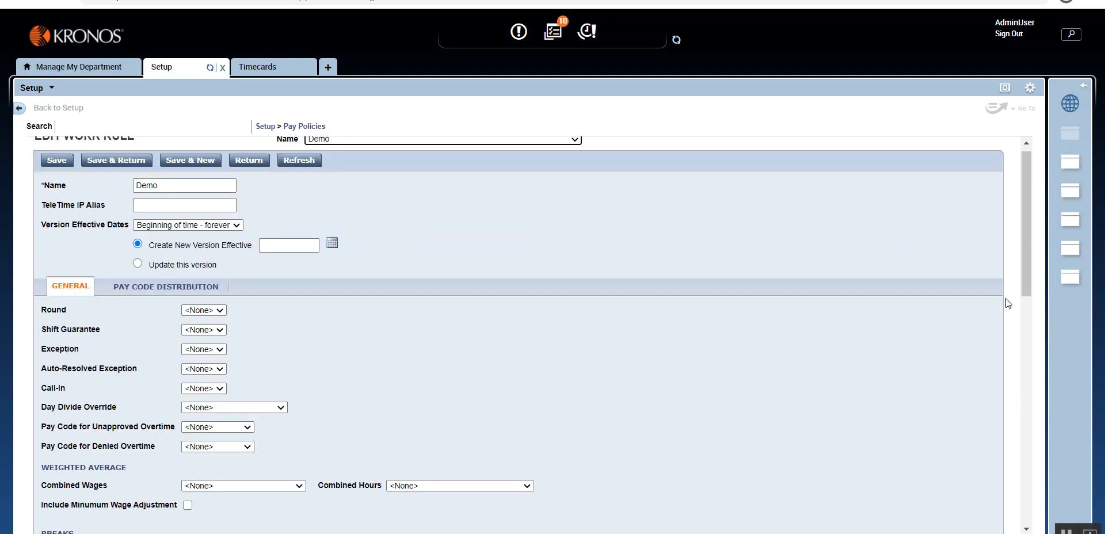
{"action": "left_click_drag", "start_coordinate": [1030, 243], "coordinate": [1030, 518]}
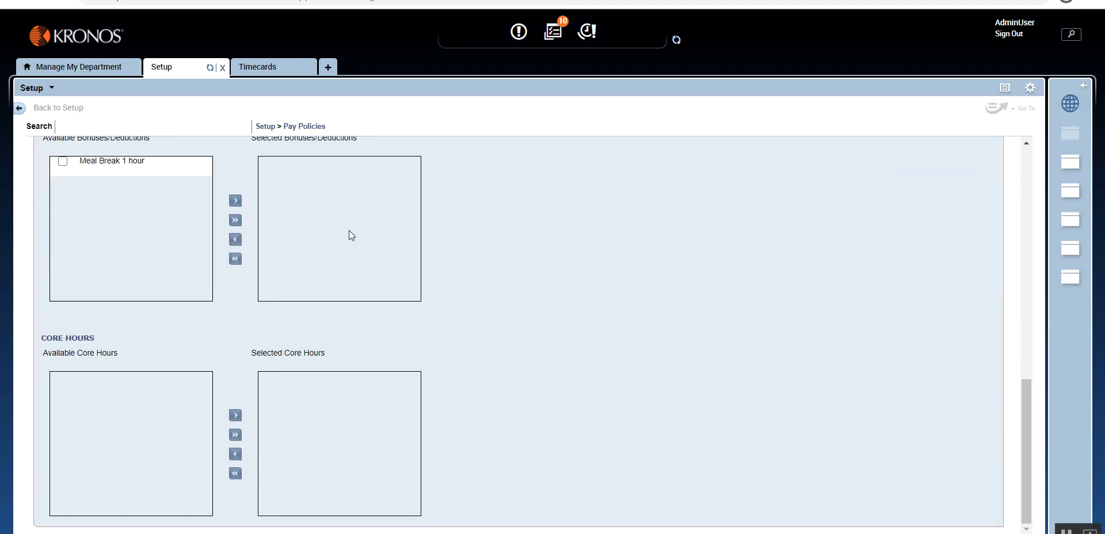
{"action": "left_click", "coordinate": [235, 222]}
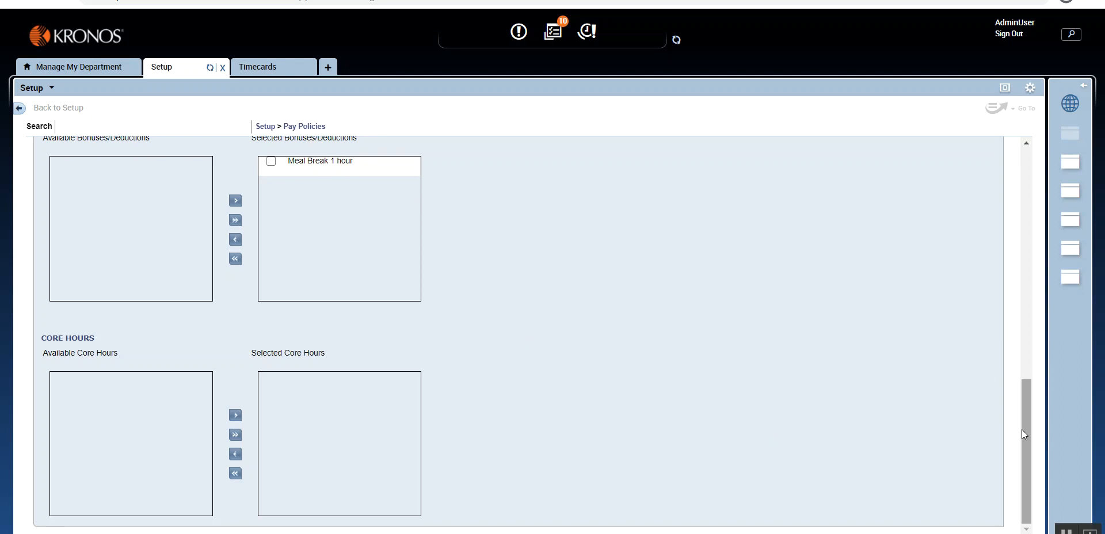
Step: Choose to update the existing version of the Demo work rule and save it
{"action": "left_click_drag", "start_coordinate": [1021, 453], "coordinate": [995, 121]}
{"action": "left_click", "coordinate": [138, 271]}
{"action": "left_click", "coordinate": [56, 168]}
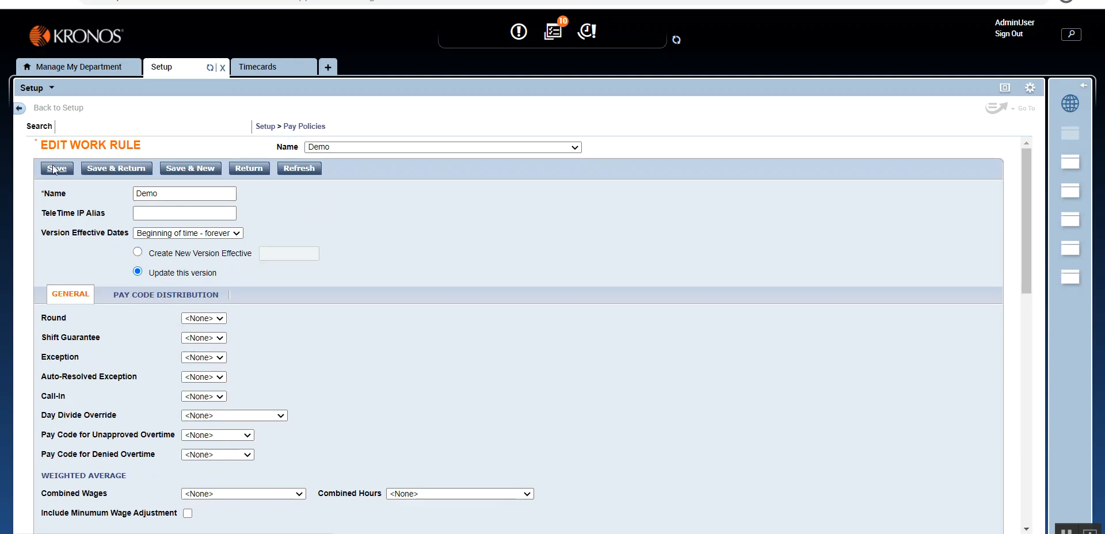
Step: Refresh the employee's timecard, discarding its unsaved punches
{"action": "left_click", "coordinate": [257, 68]}
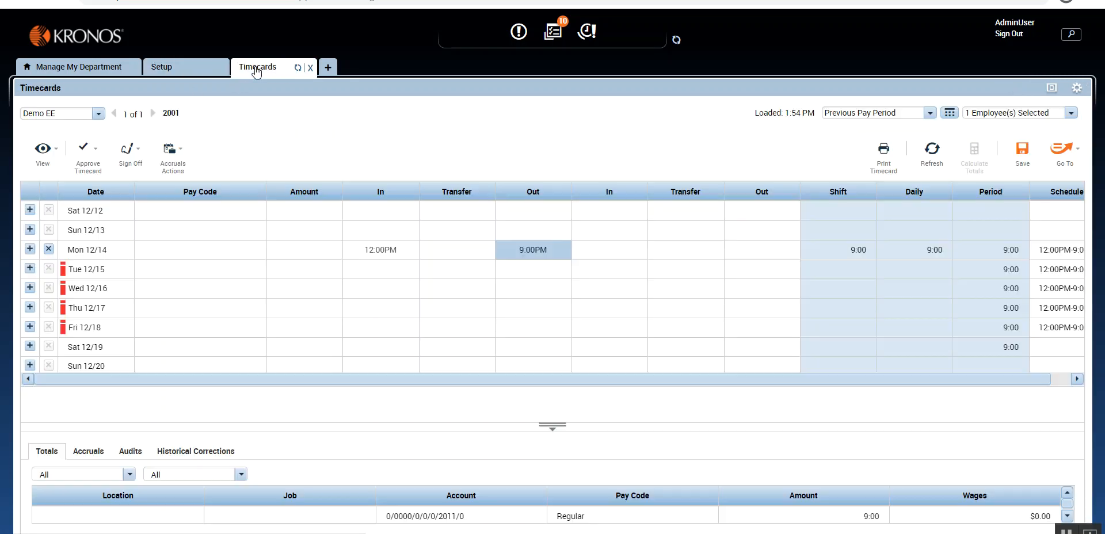
{"action": "left_click", "coordinate": [932, 151]}
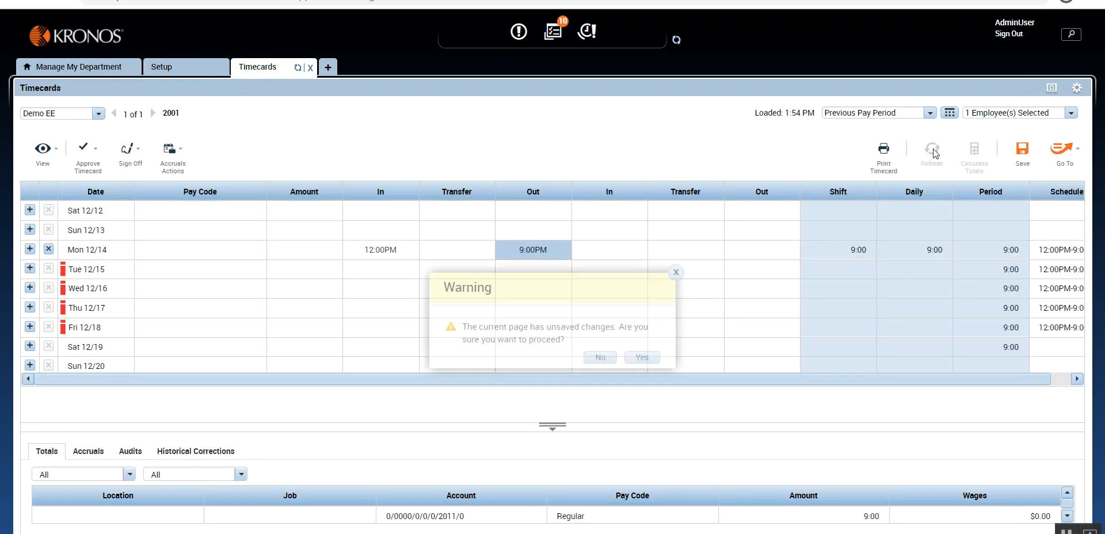
{"action": "left_click", "coordinate": [650, 357]}
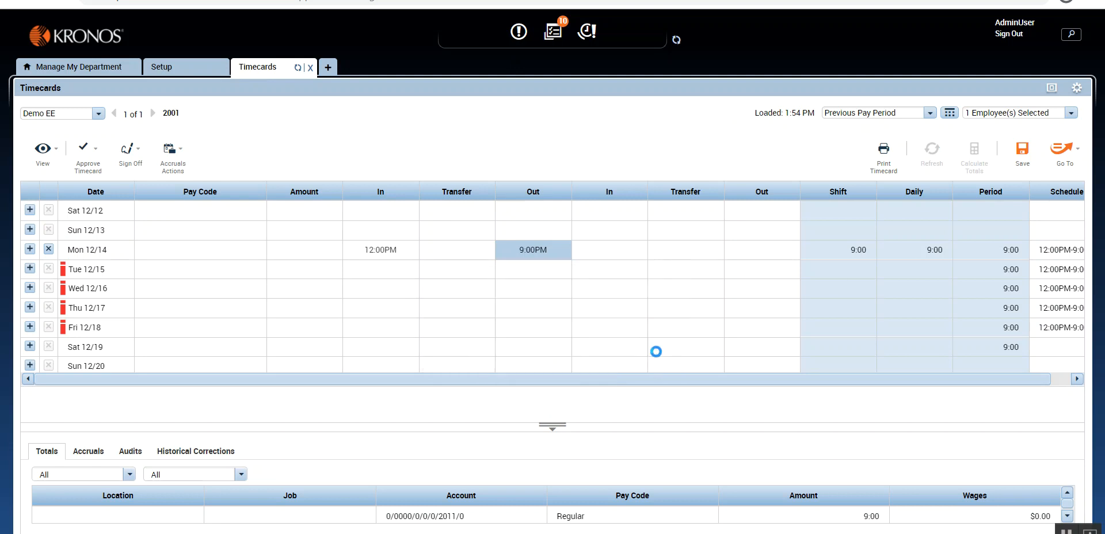
Step: Enter a 12:00PM in punch and a 9:00PM out punch for Mon 12/14 and calculate the timecard totals
{"action": "left_click", "coordinate": [399, 254]}
{"action": "type", "text": "12p"}
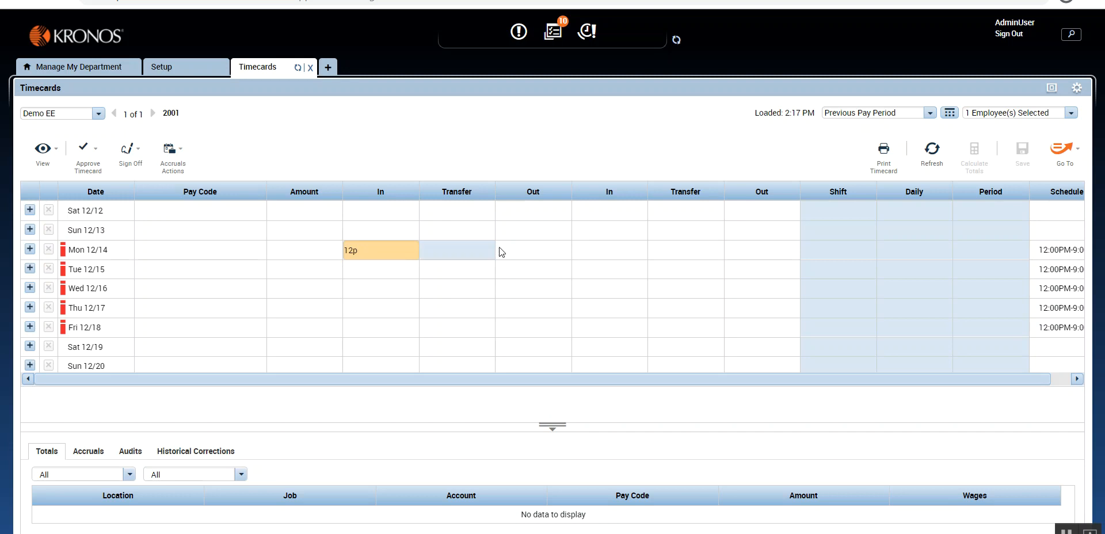
{"action": "left_click", "coordinate": [527, 244]}
{"action": "type", "text": "9p"}
{"action": "left_click", "coordinate": [742, 156]}
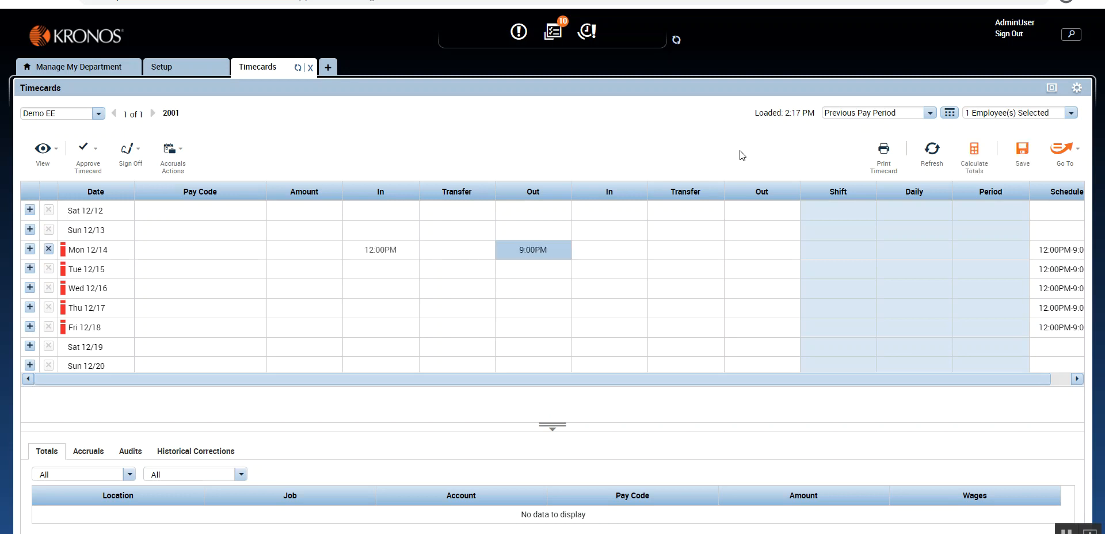
{"action": "left_click", "coordinate": [975, 149]}
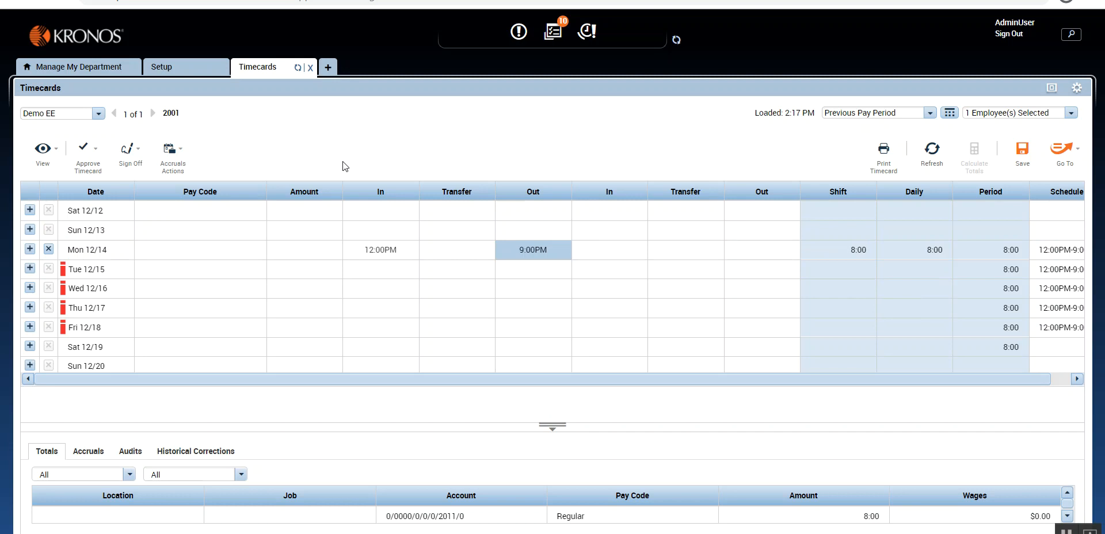
Step: Return to the setup area and open the Bonuses / Deductions rules under Pay Policies
{"action": "left_click", "coordinate": [182, 72]}
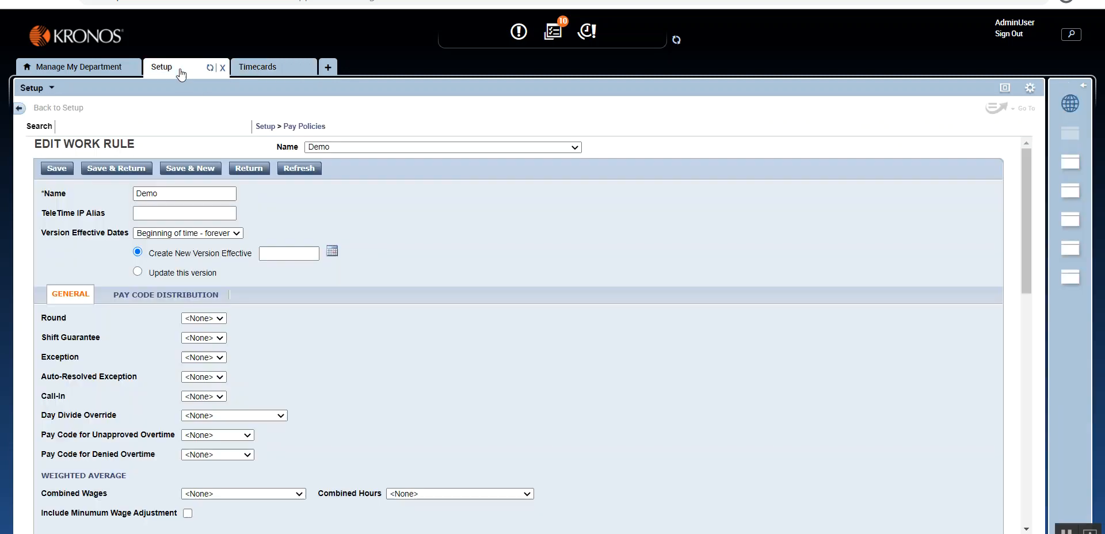
{"action": "left_click", "coordinate": [318, 127]}
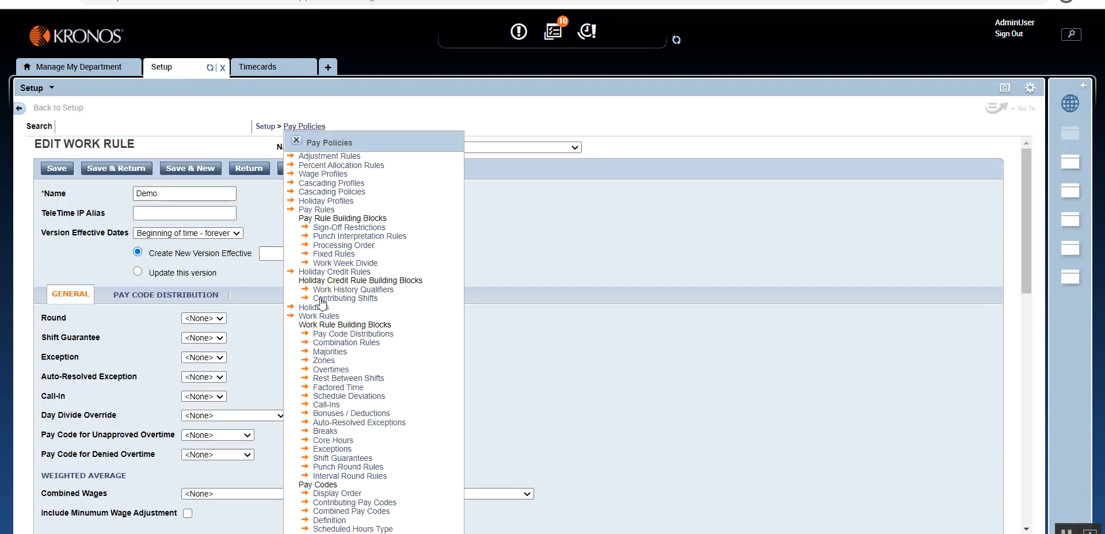
{"action": "left_click", "coordinate": [350, 414]}
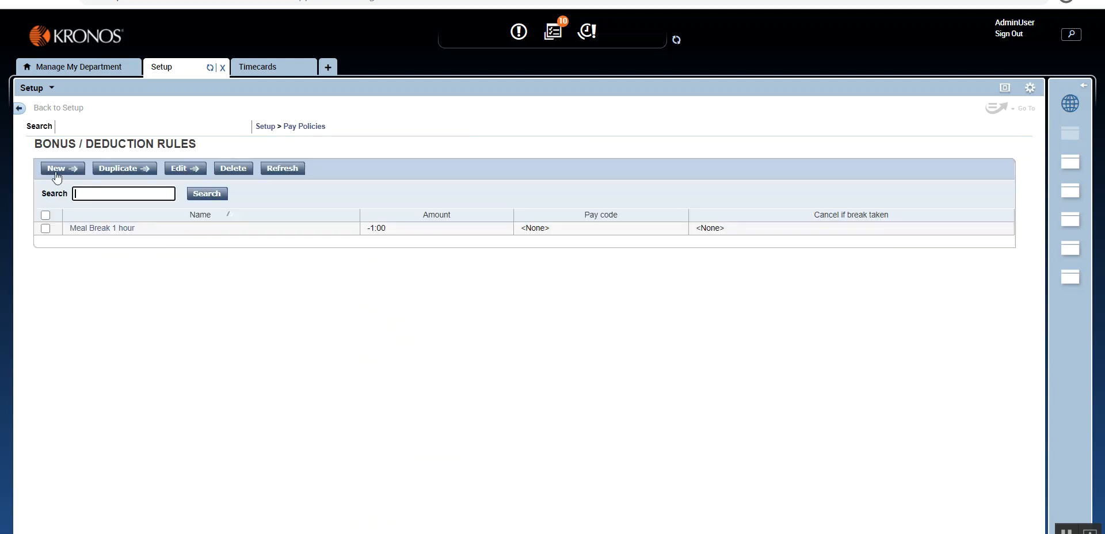
Step: Change the Mon 12/14 out punch in the timecard to 11:00PM, recalculate the totals and enlarge the totals area
{"action": "left_click", "coordinate": [259, 73]}
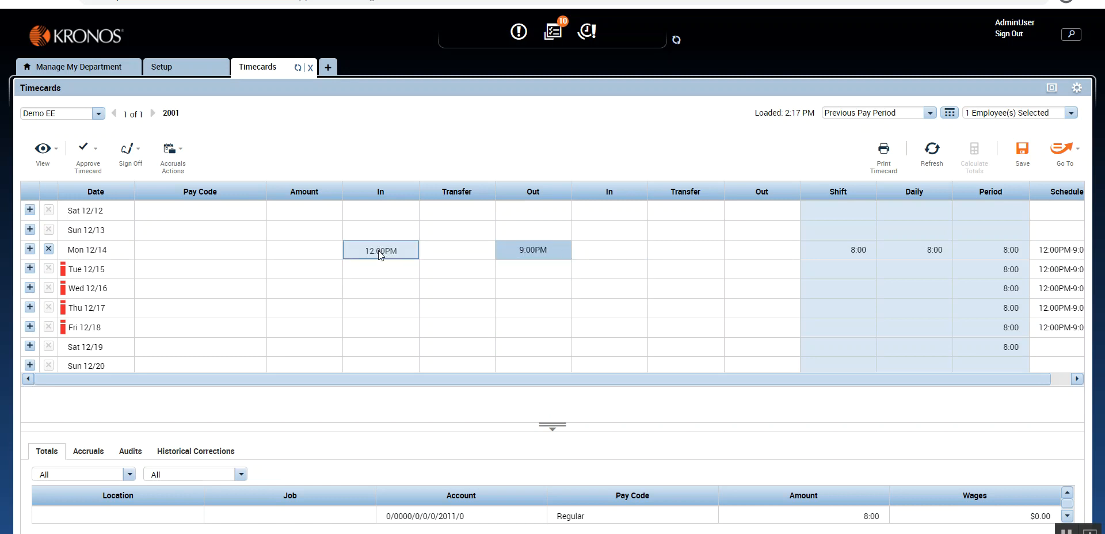
{"action": "left_click", "coordinate": [533, 251]}
{"action": "type", "text": "11p"}
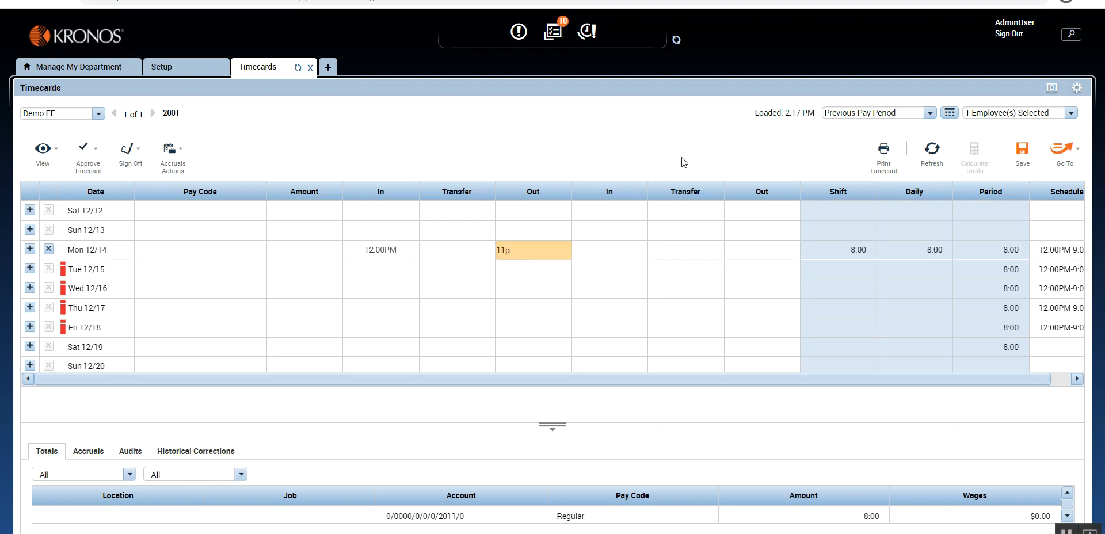
{"action": "key", "text": "Return"}
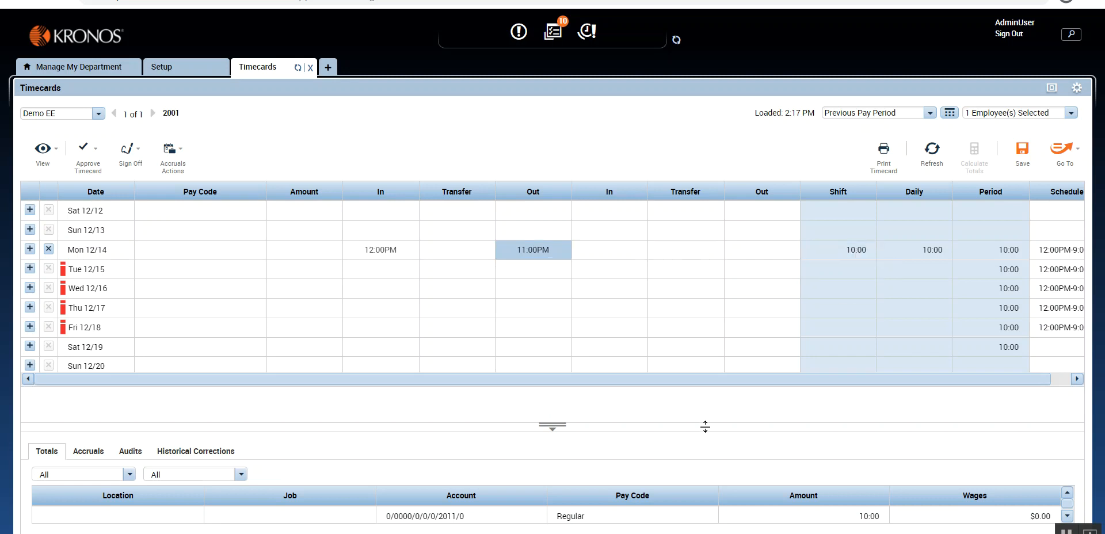
{"action": "left_click_drag", "start_coordinate": [706, 427], "coordinate": [702, 400]}
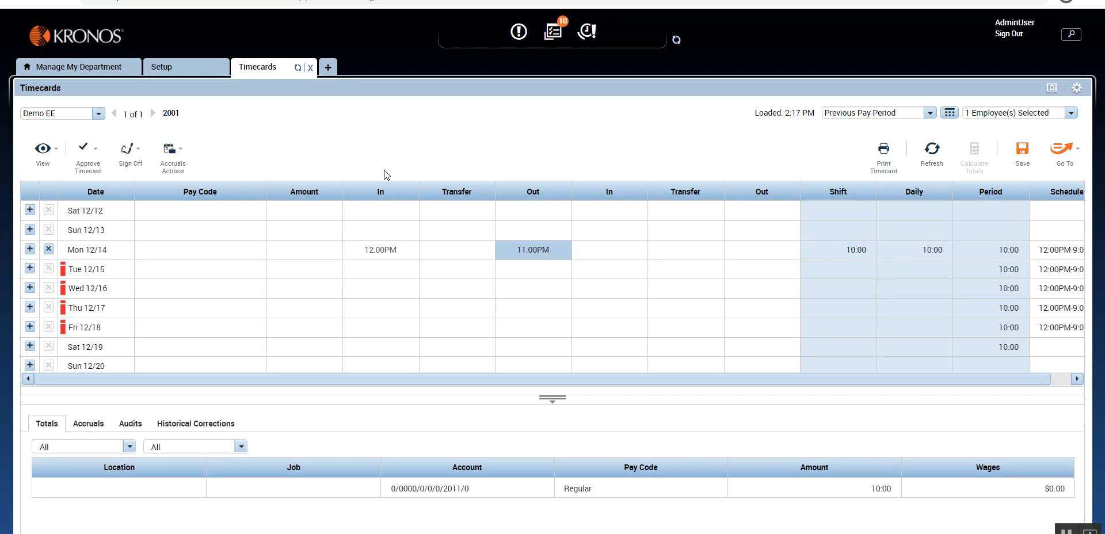
Step: Create a new bonus/deduction rule named Meal Allowance with an amount of 1:00
{"action": "left_click", "coordinate": [172, 67]}
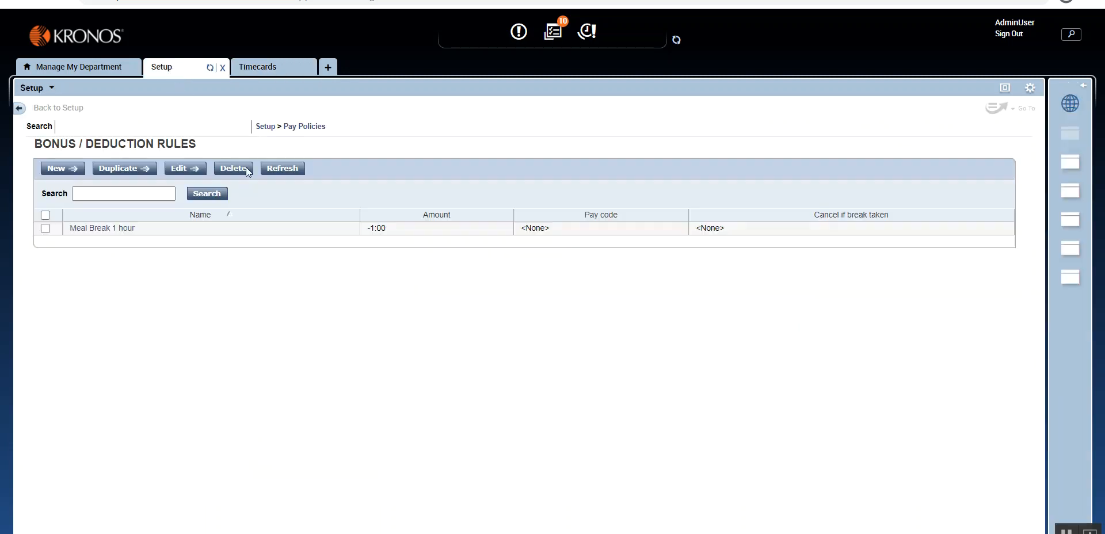
{"action": "left_click", "coordinate": [58, 169]}
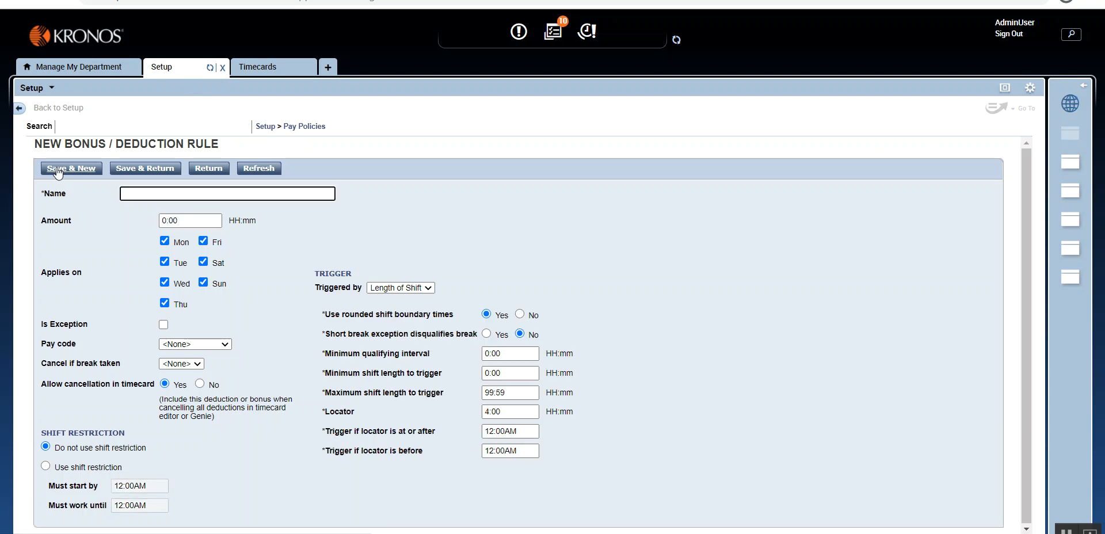
{"action": "type", "text": "Meal Allowance"}
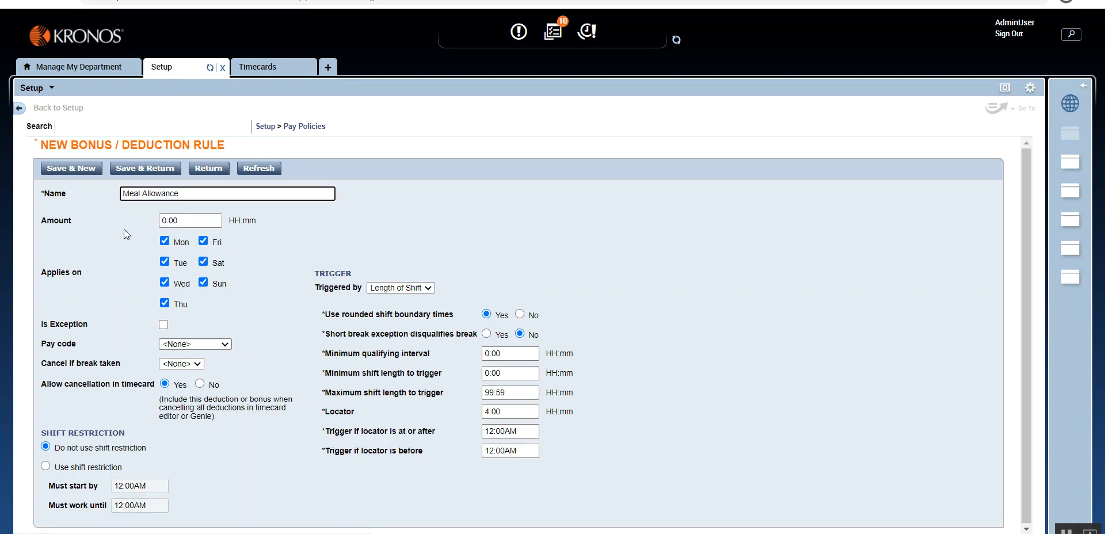
{"action": "left_click", "coordinate": [164, 220]}
{"action": "left_click_drag", "start_coordinate": [167, 220], "coordinate": [162, 220]}
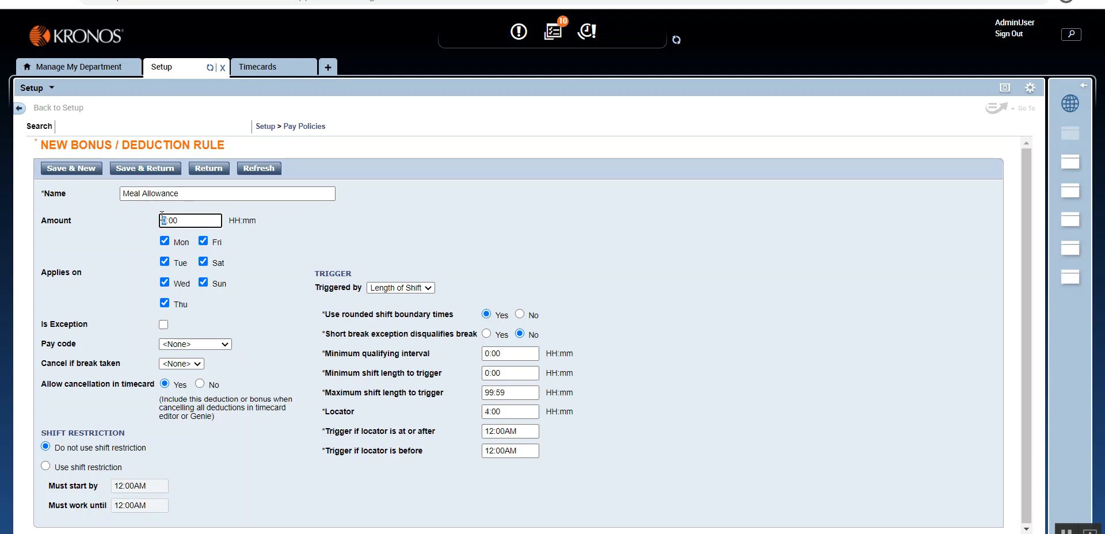
{"action": "type", "text": "1"}
{"action": "left_click", "coordinate": [341, 489]}
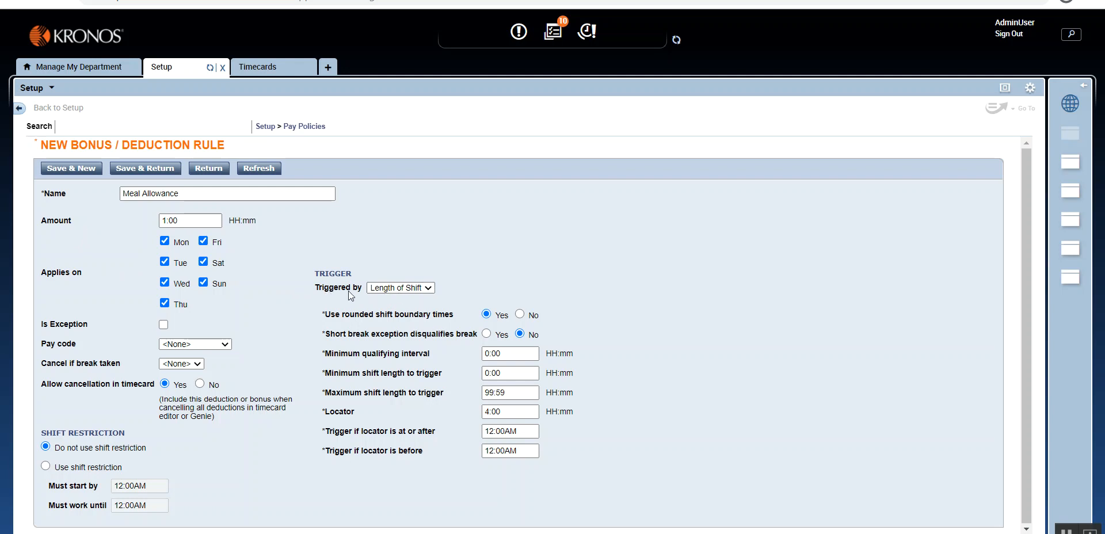
{"action": "left_click", "coordinate": [434, 289]}
{"action": "left_click", "coordinate": [425, 299]}
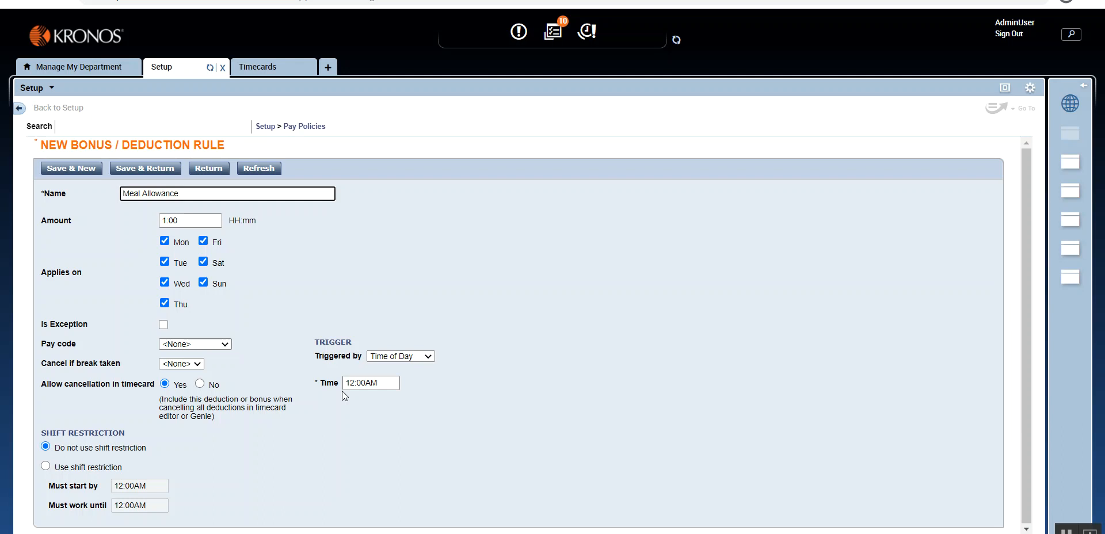
{"action": "left_click", "coordinate": [429, 357]}
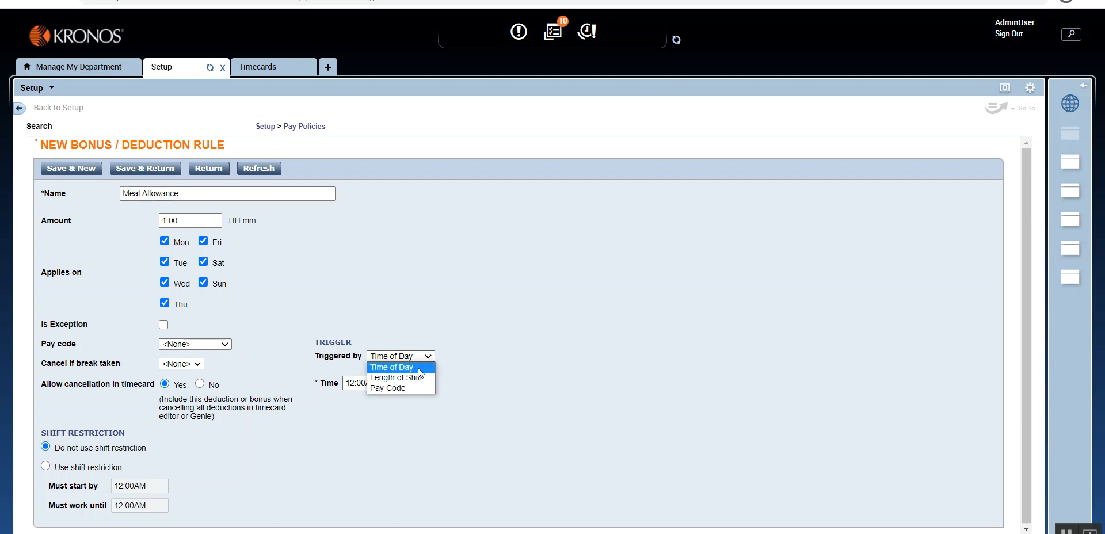
{"action": "left_click", "coordinate": [420, 378]}
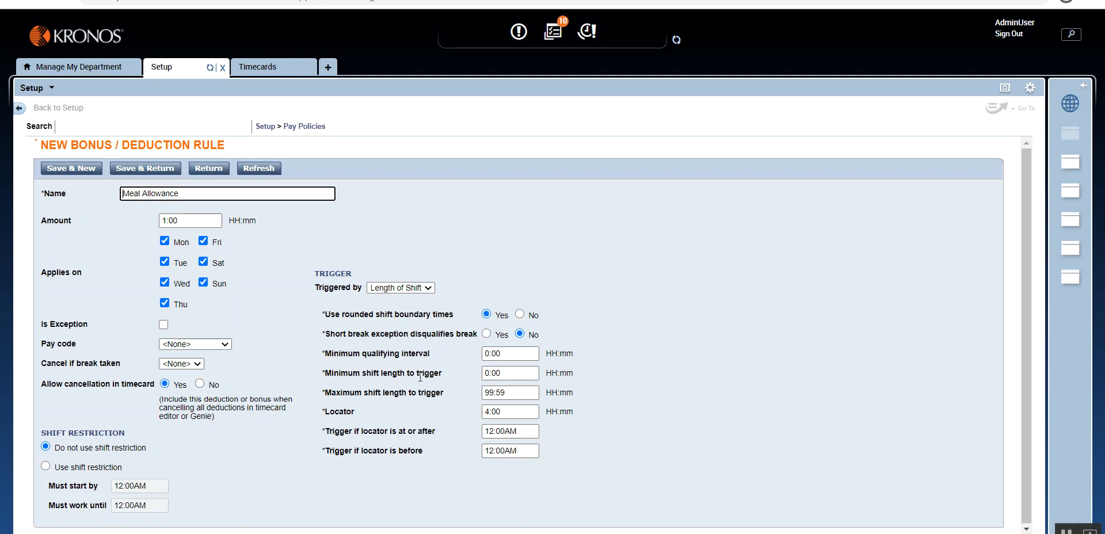
Step: Set the Meal Allowance rule's minimum shift length to trigger to 10:00, keeping Length of Shift as the trigger
{"action": "left_click", "coordinate": [486, 375]}
{"action": "type", "text": "1"}
{"action": "left_click", "coordinate": [636, 357]}
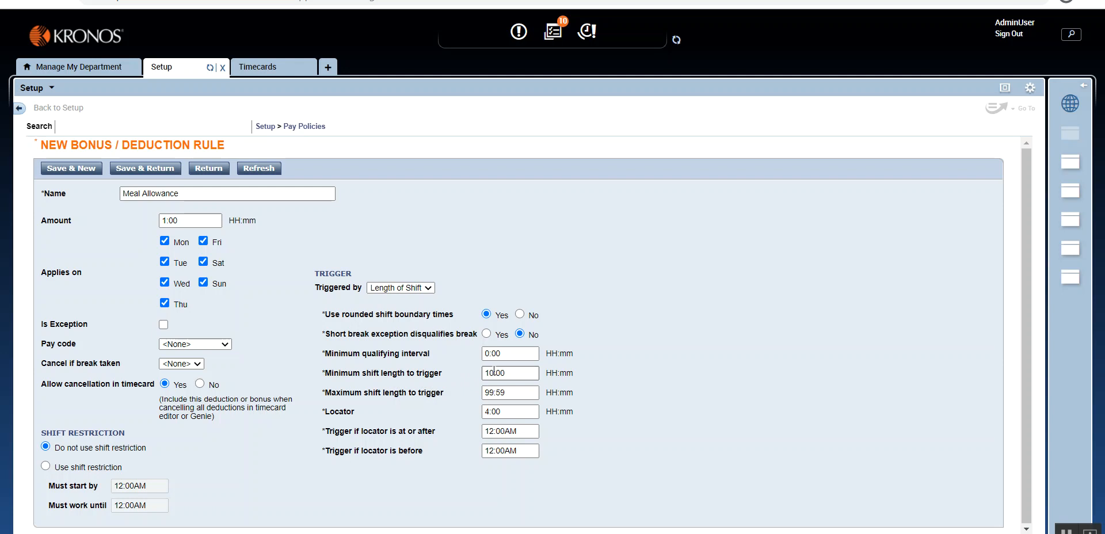
{"action": "left_click_drag", "start_coordinate": [509, 373], "coordinate": [479, 376]}
{"action": "left_click", "coordinate": [403, 288]}
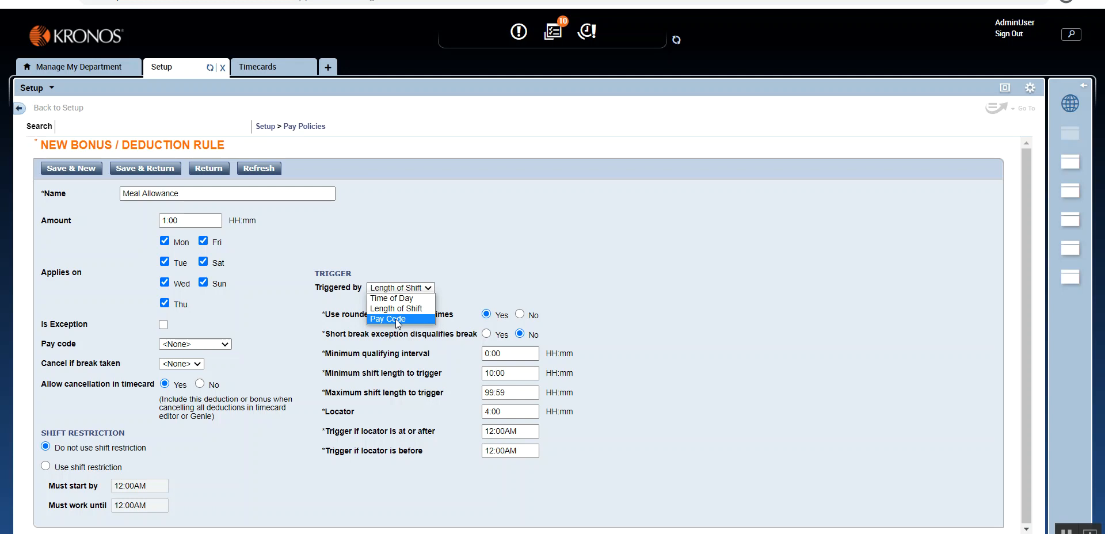
{"action": "left_click", "coordinate": [447, 375]}
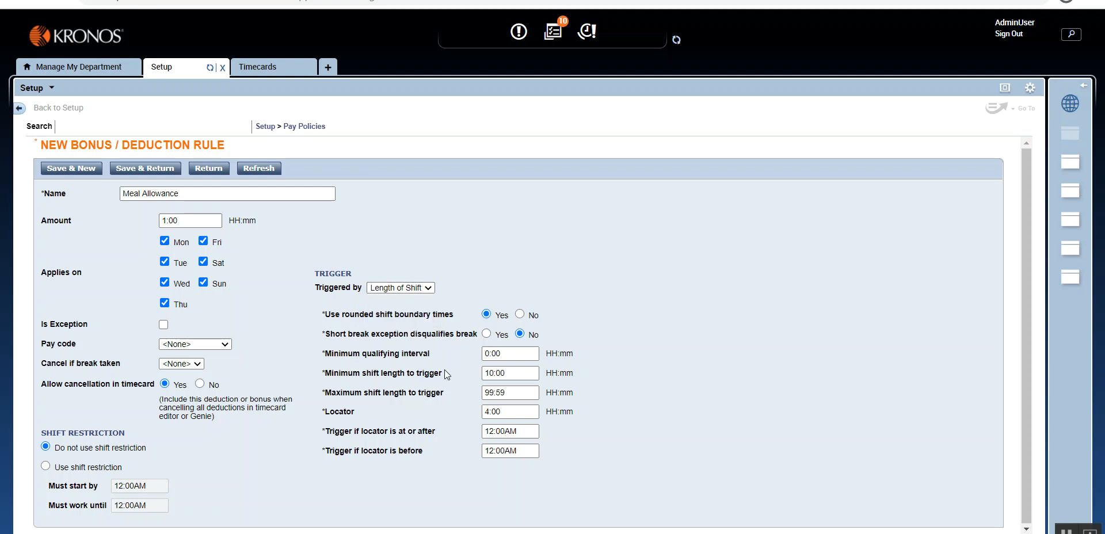
Step: Check the Mon 12/14 hours in the timecard, and save the Meal Allowance rule, returning to the rules list
{"action": "left_click", "coordinate": [279, 75]}
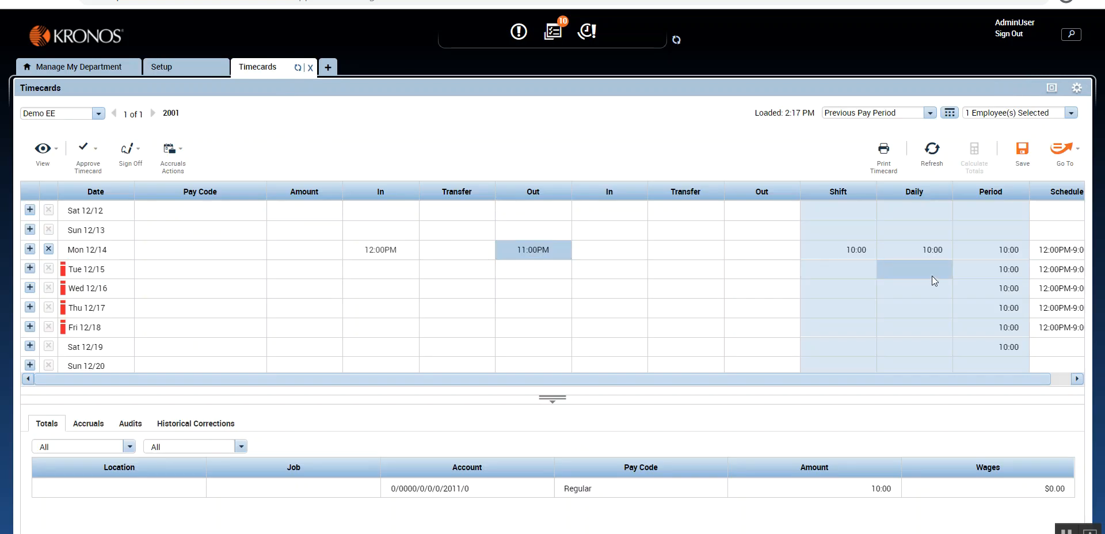
{"action": "left_click", "coordinate": [168, 67]}
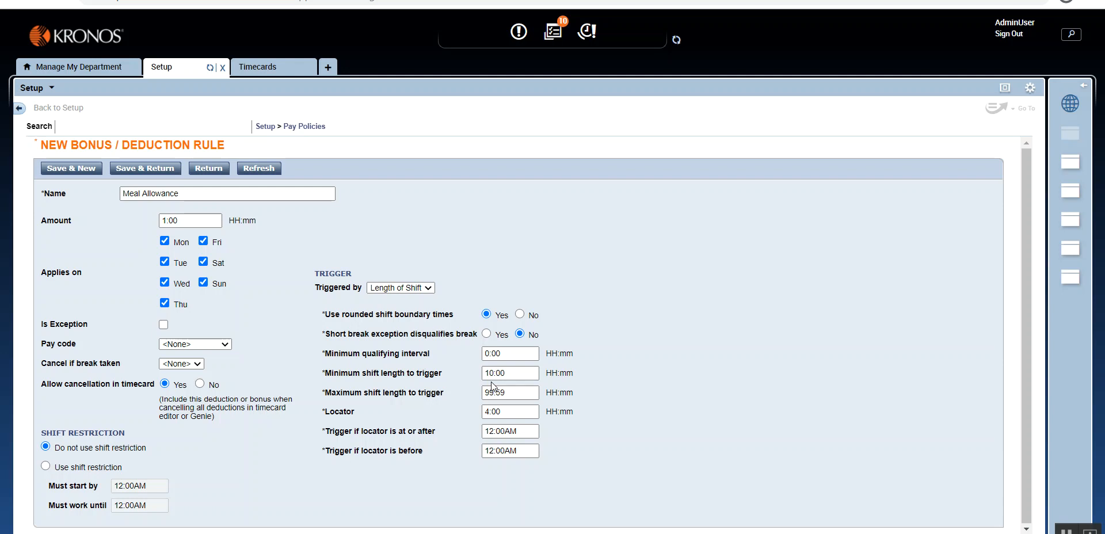
{"action": "left_click", "coordinate": [126, 168]}
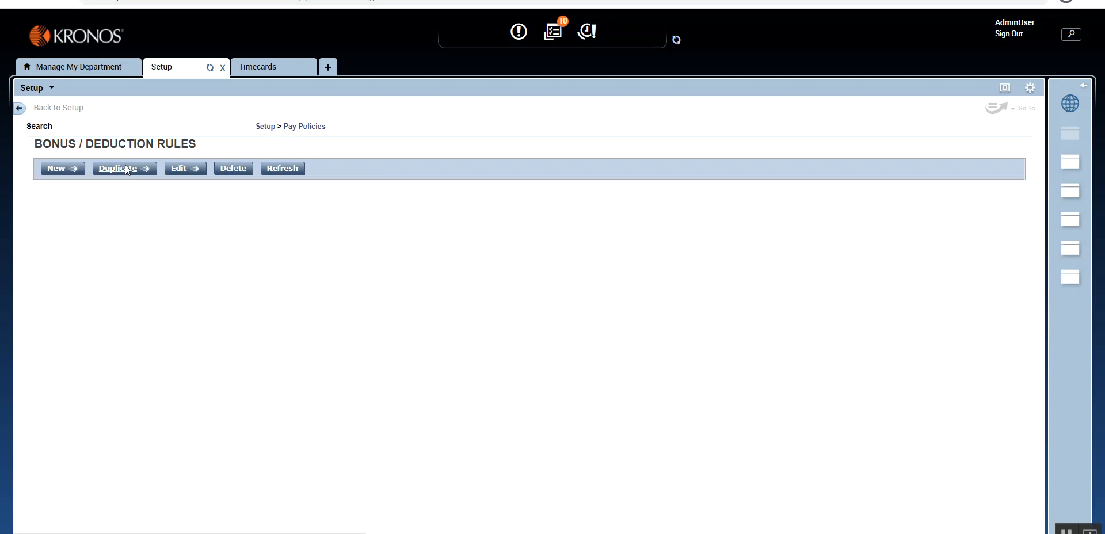
Step: Open the Demo work rule for editing and move Meal Allowance to its selected bonuses/deductions
{"action": "left_click", "coordinate": [303, 127]}
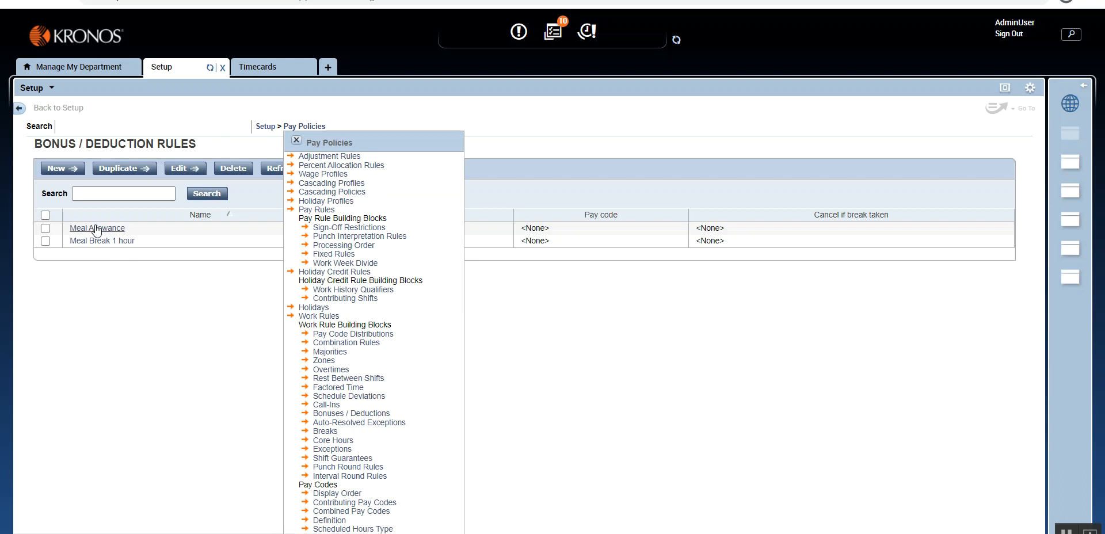
{"action": "left_click", "coordinate": [329, 319]}
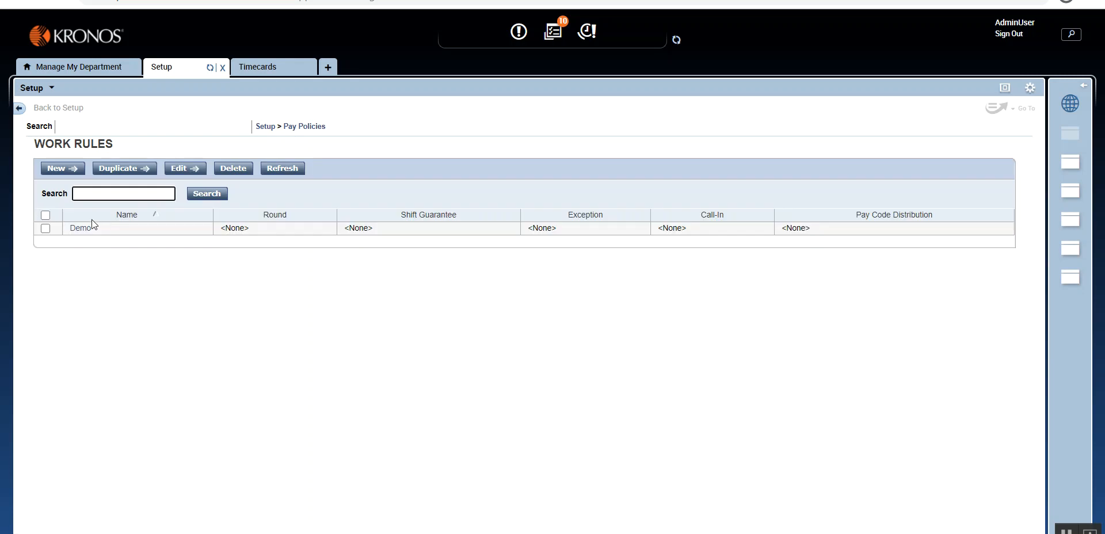
{"action": "left_click", "coordinate": [81, 228]}
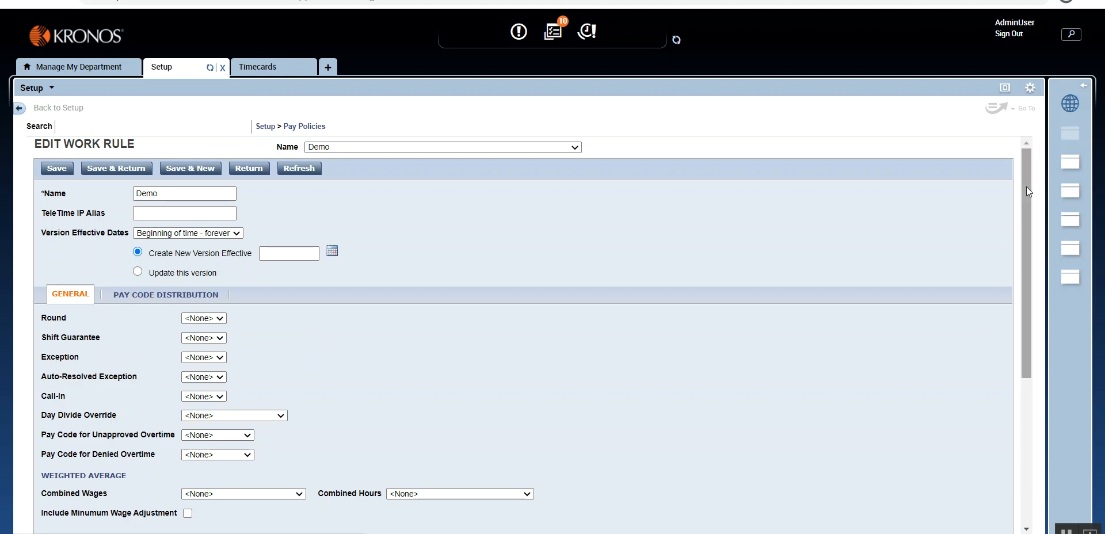
{"action": "left_click_drag", "start_coordinate": [1028, 187], "coordinate": [518, 330]}
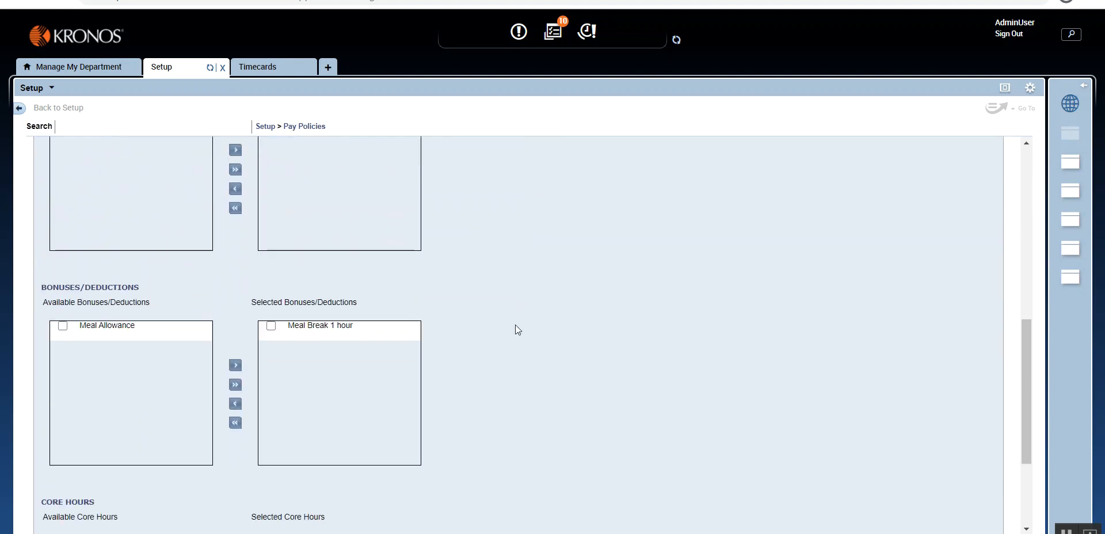
{"action": "left_click", "coordinate": [235, 385]}
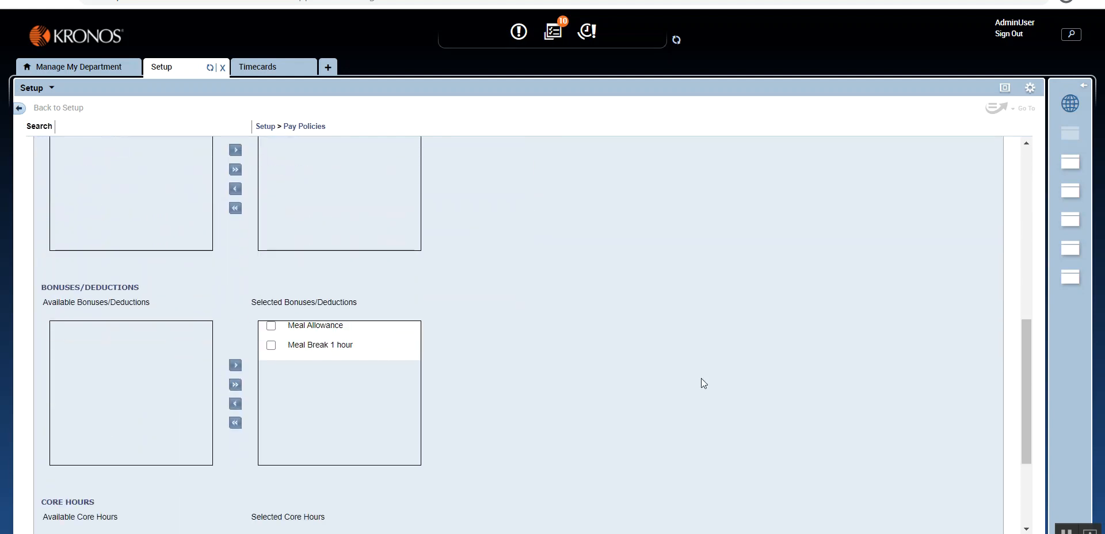
Step: Set the Demo work rule to update this version and save it with the added Meal Allowance
{"action": "left_click_drag", "start_coordinate": [1025, 419], "coordinate": [950, 236]}
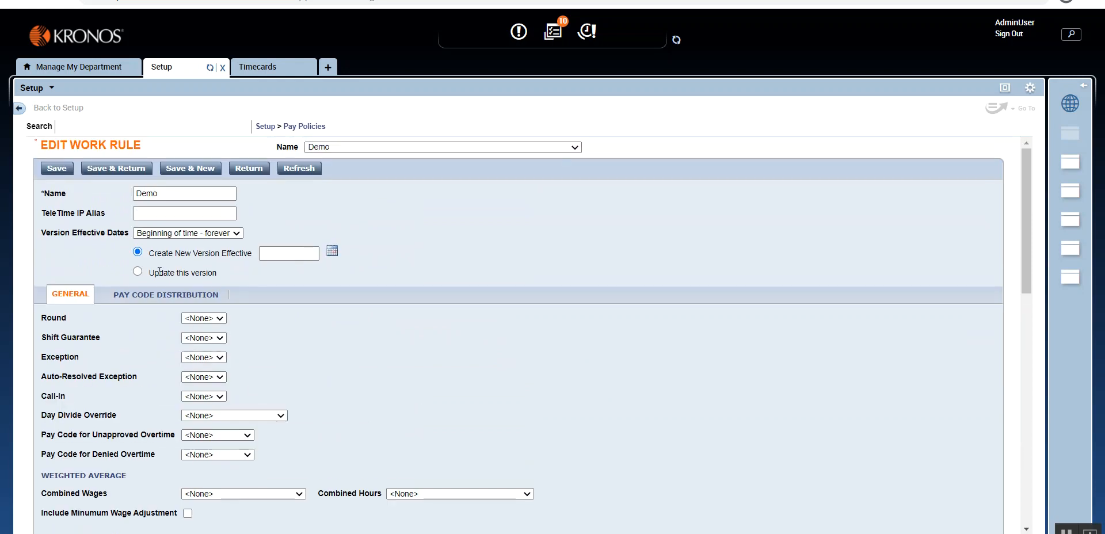
{"action": "left_click", "coordinate": [138, 271]}
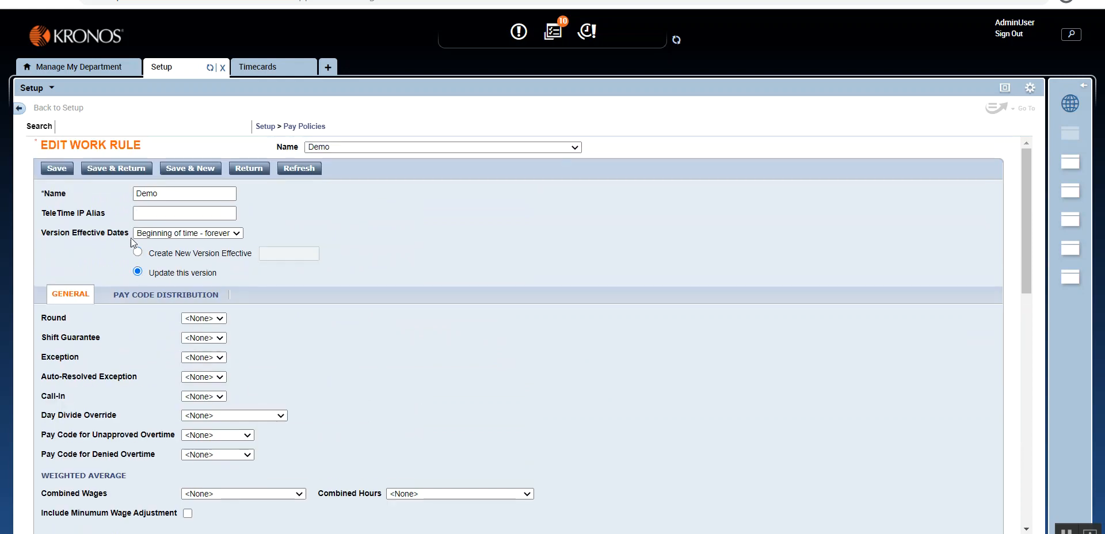
{"action": "left_click", "coordinate": [57, 168]}
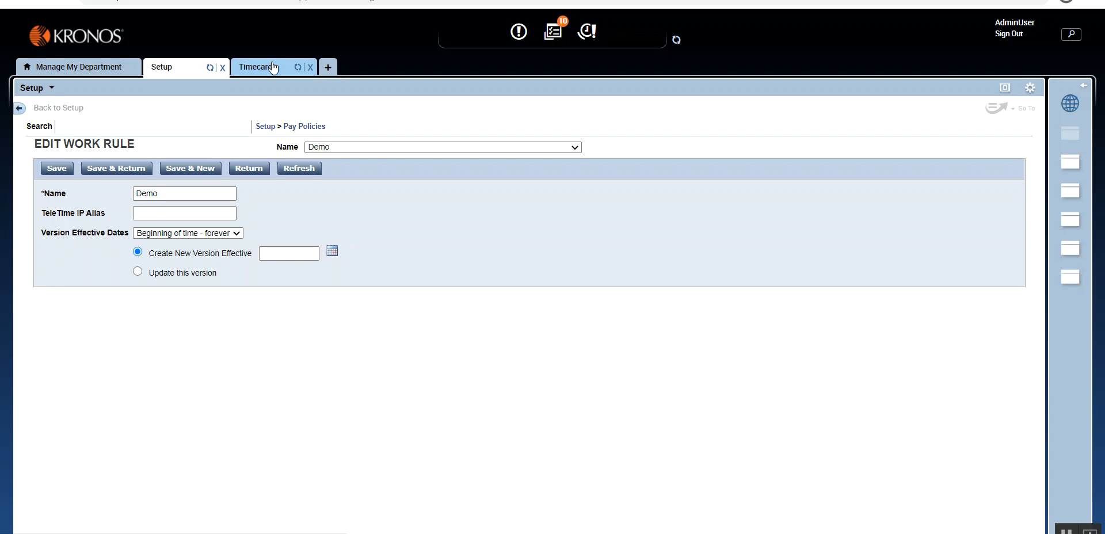
Step: Return to the employee's timecard, save the Mon 12/14 punches and dismiss the error message
{"action": "left_click", "coordinate": [274, 68]}
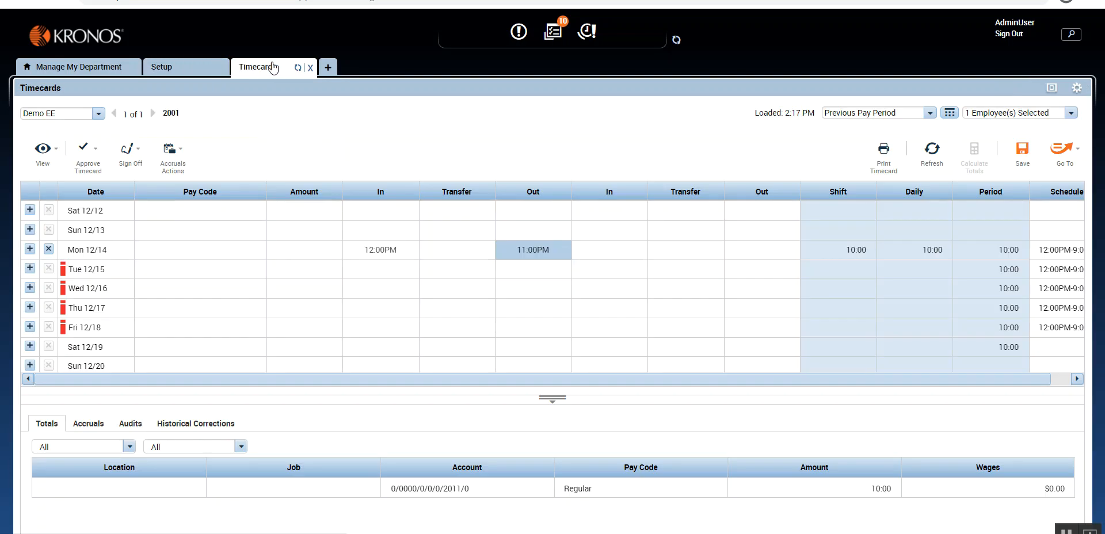
{"action": "left_click", "coordinate": [1023, 151]}
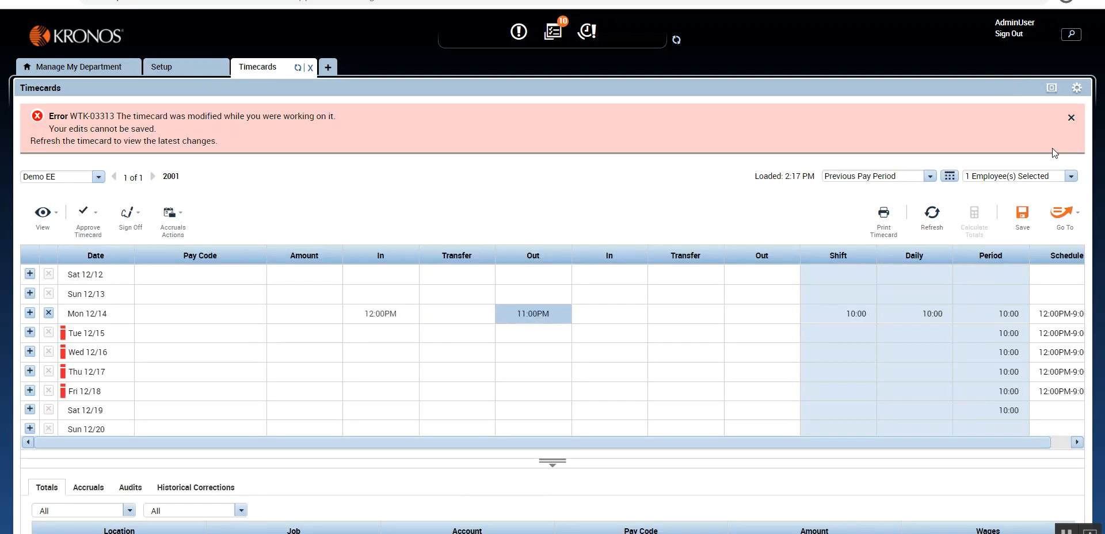
{"action": "left_click", "coordinate": [1072, 116]}
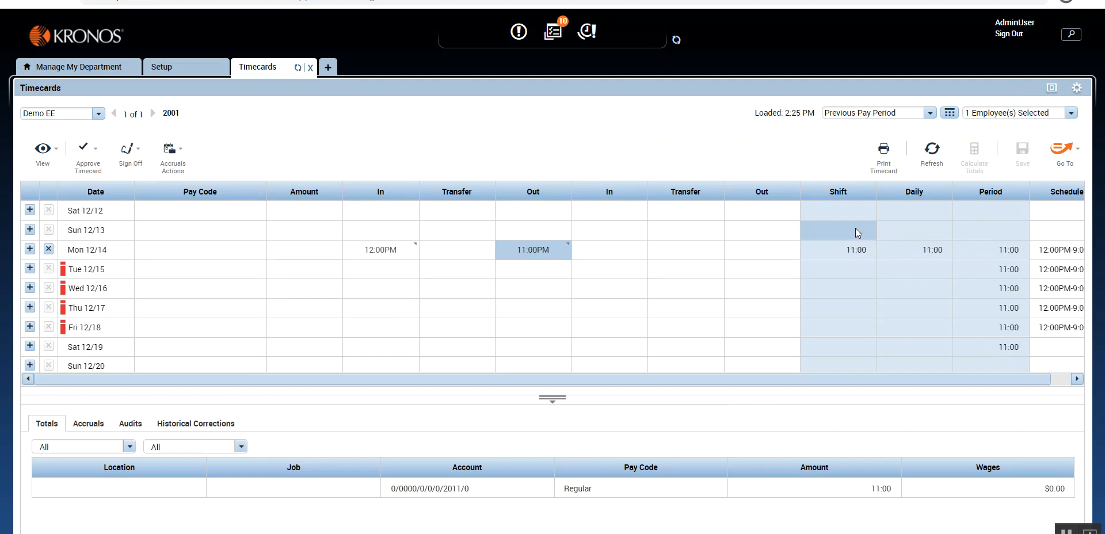
Step: Open the Demo work rule in Setup and review its selected breaks and selected bonuses/deductions
{"action": "left_click", "coordinate": [646, 245]}
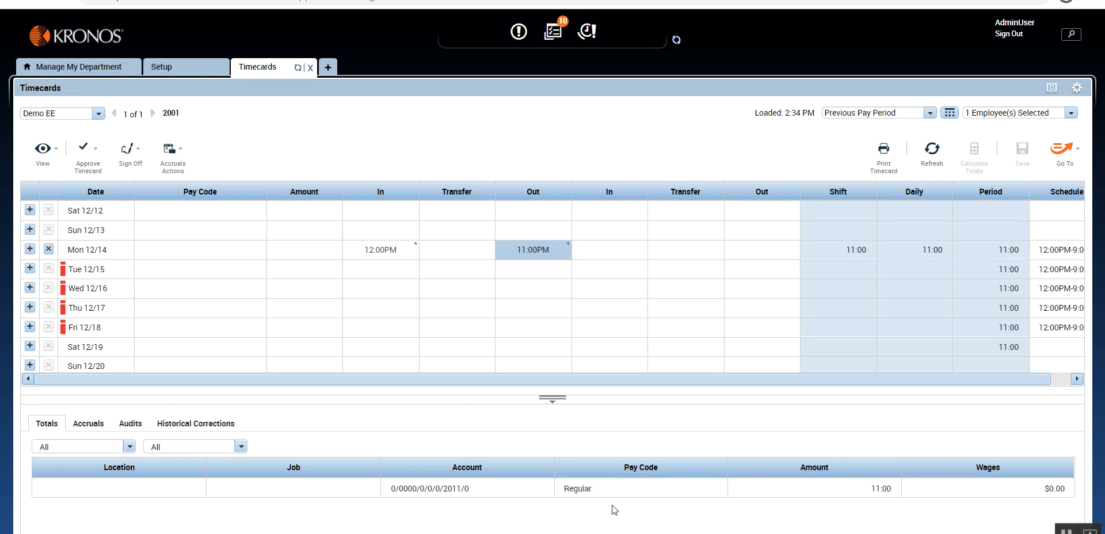
{"action": "left_click", "coordinate": [185, 68]}
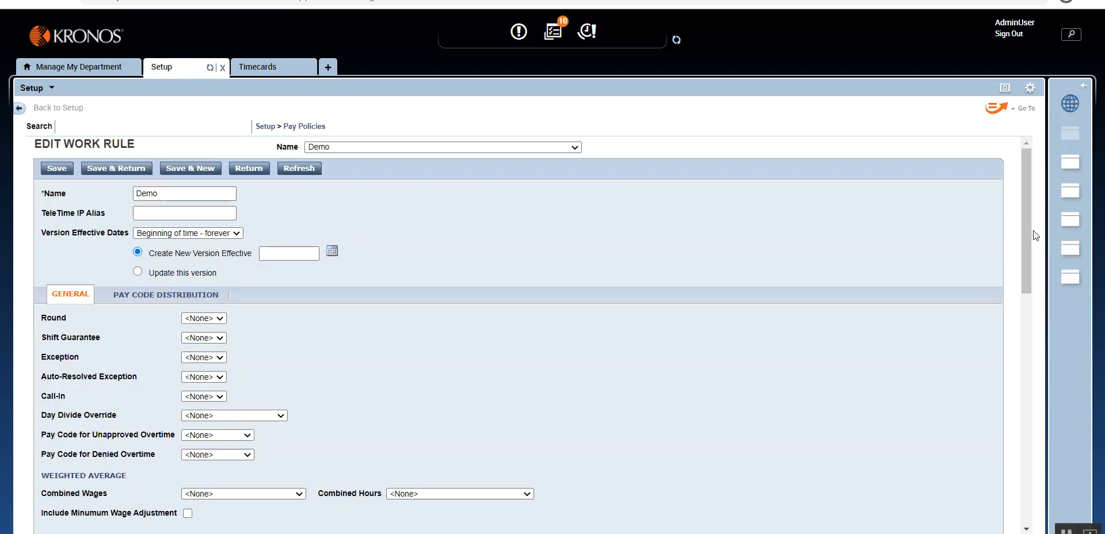
{"action": "left_click_drag", "start_coordinate": [1028, 229], "coordinate": [1017, 374]}
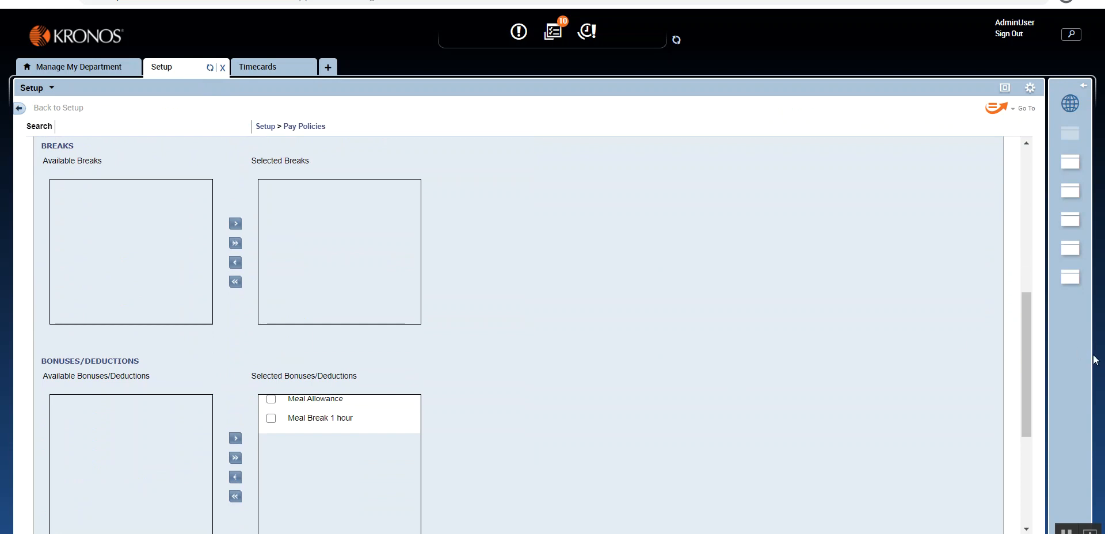
{"action": "left_click_drag", "start_coordinate": [1030, 410], "coordinate": [1024, 280]}
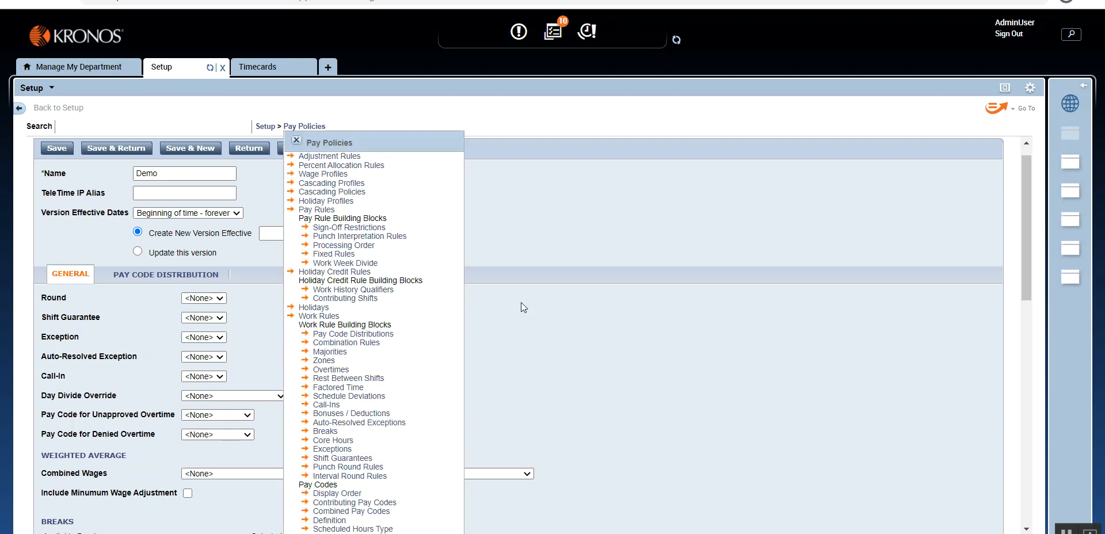
Step: Set the Meal Allowance bonus/deduction rule's pay code to Meal Allowance, save it, and refresh the employee's timecard
{"action": "left_click", "coordinate": [332, 415]}
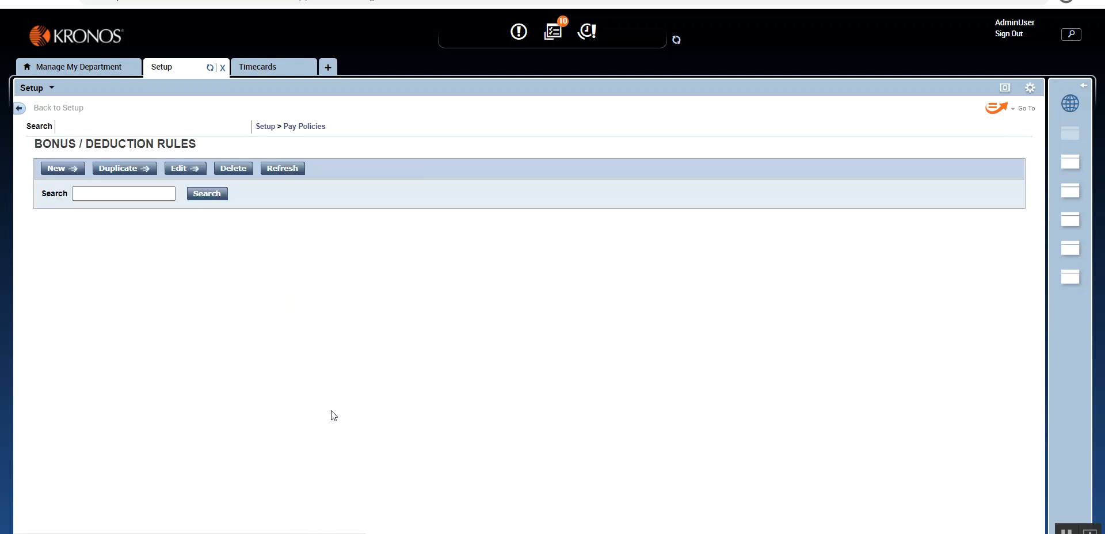
{"action": "left_click", "coordinate": [97, 229]}
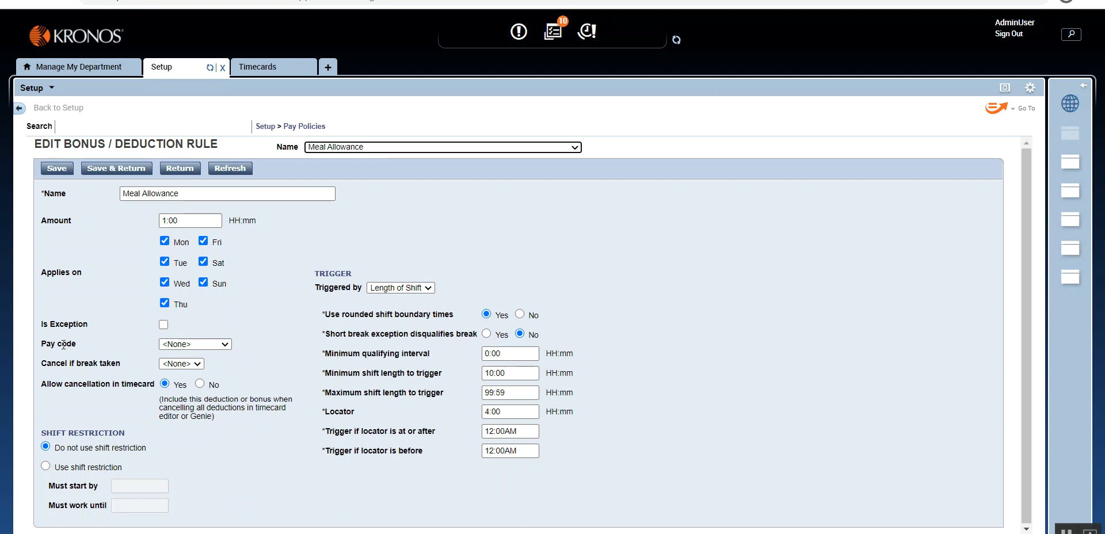
{"action": "left_click", "coordinate": [225, 344]}
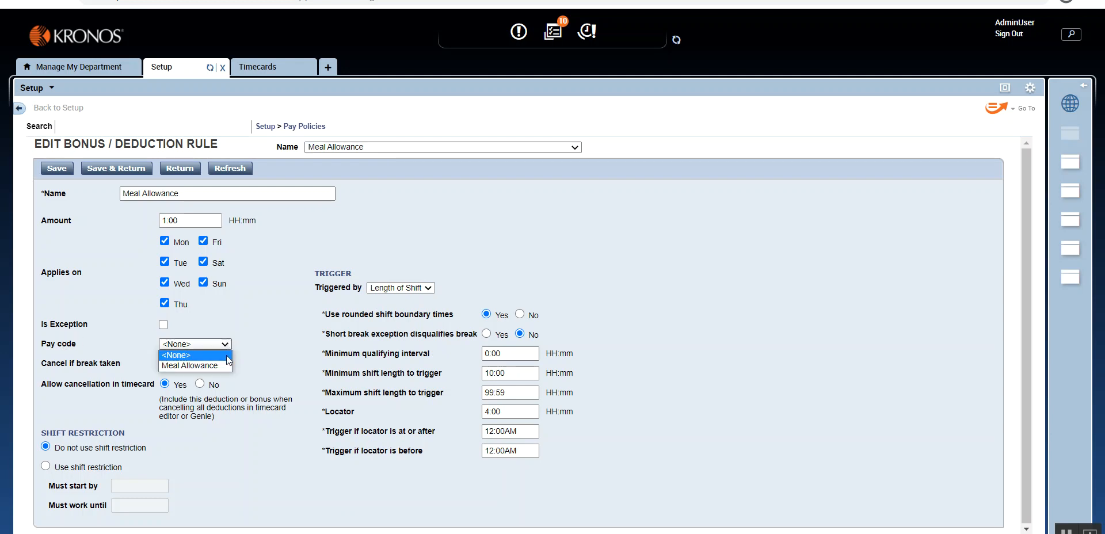
{"action": "left_click", "coordinate": [225, 365]}
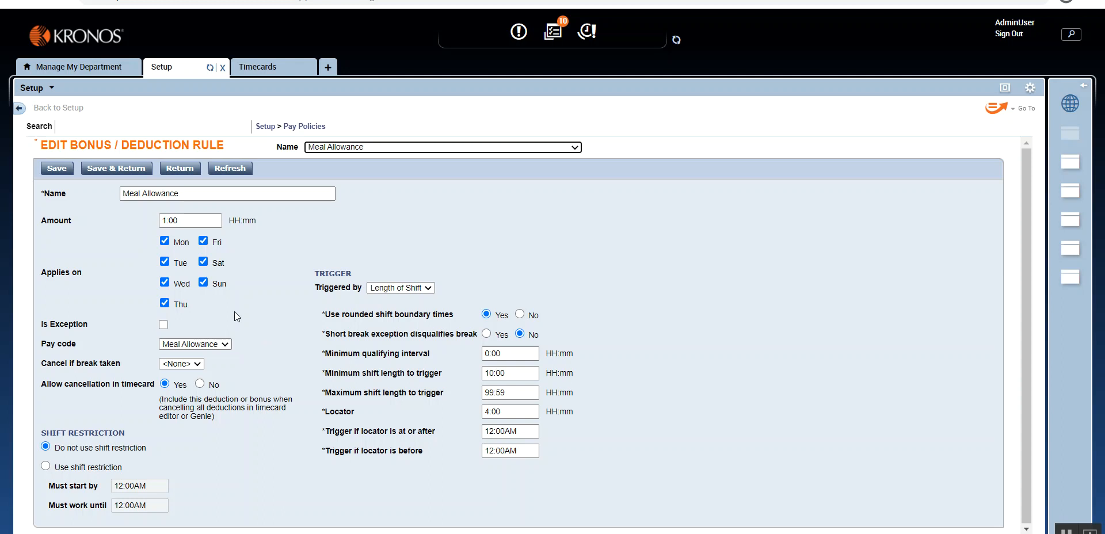
{"action": "left_click", "coordinate": [54, 169]}
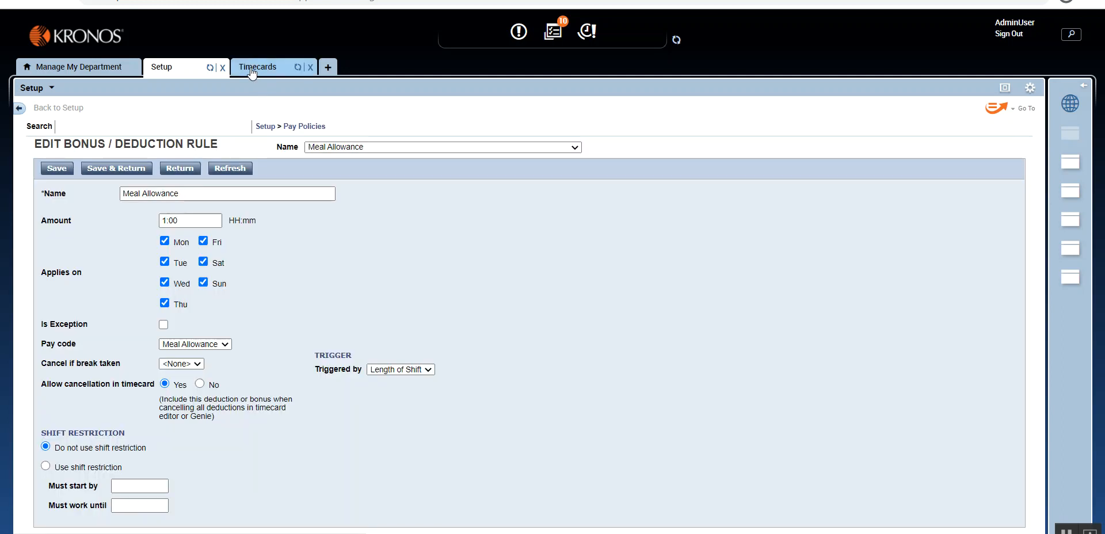
{"action": "left_click", "coordinate": [261, 72]}
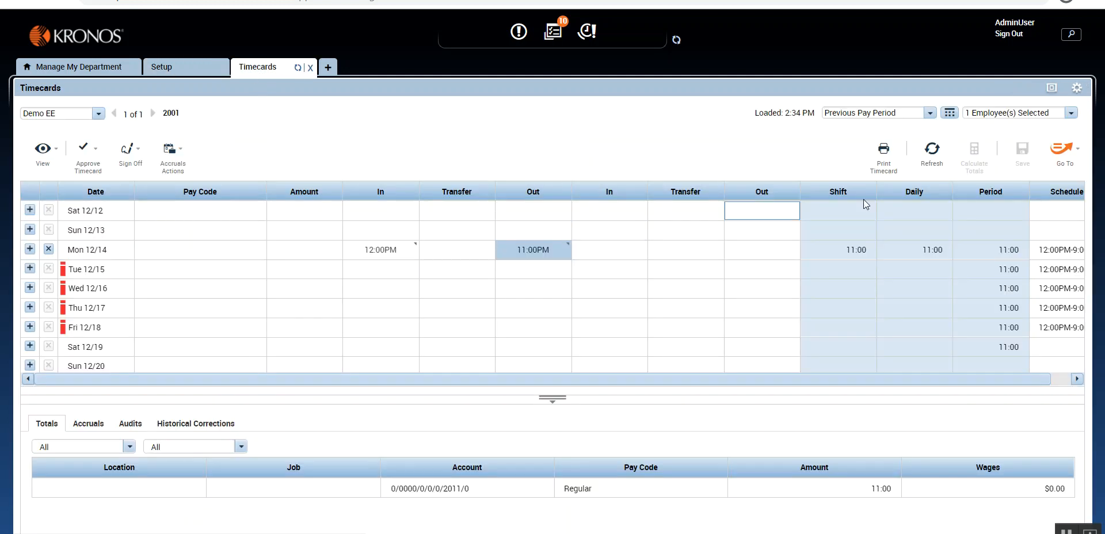
{"action": "left_click", "coordinate": [929, 151]}
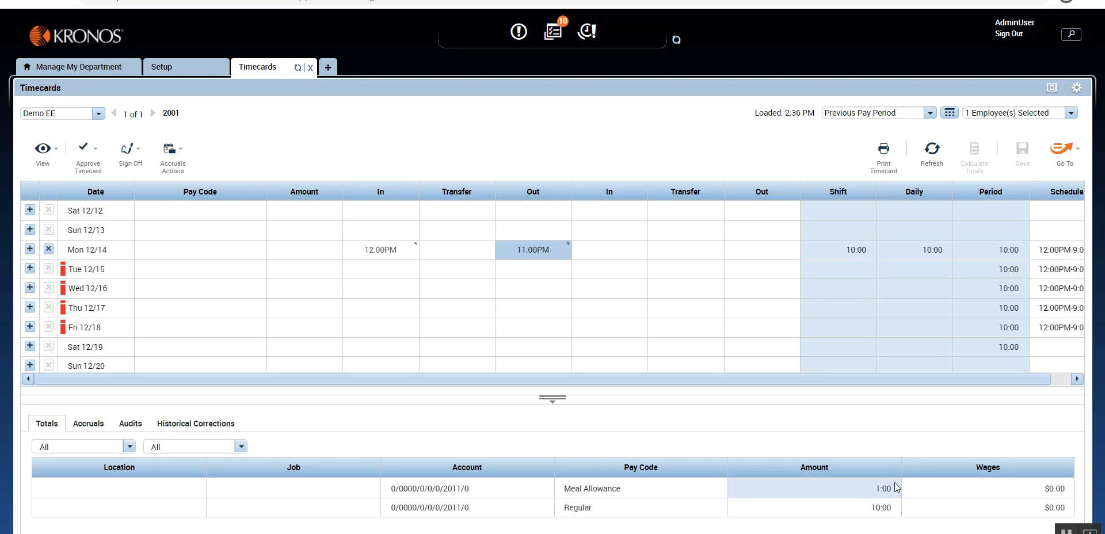
Step: Set the Mon 12/14 out punch to 10:00PM and recalculate the timecard totals
{"action": "left_click", "coordinate": [533, 250]}
{"action": "type", "text": "10"}
{"action": "left_click", "coordinate": [678, 165]}
{"action": "left_click", "coordinate": [969, 158]}
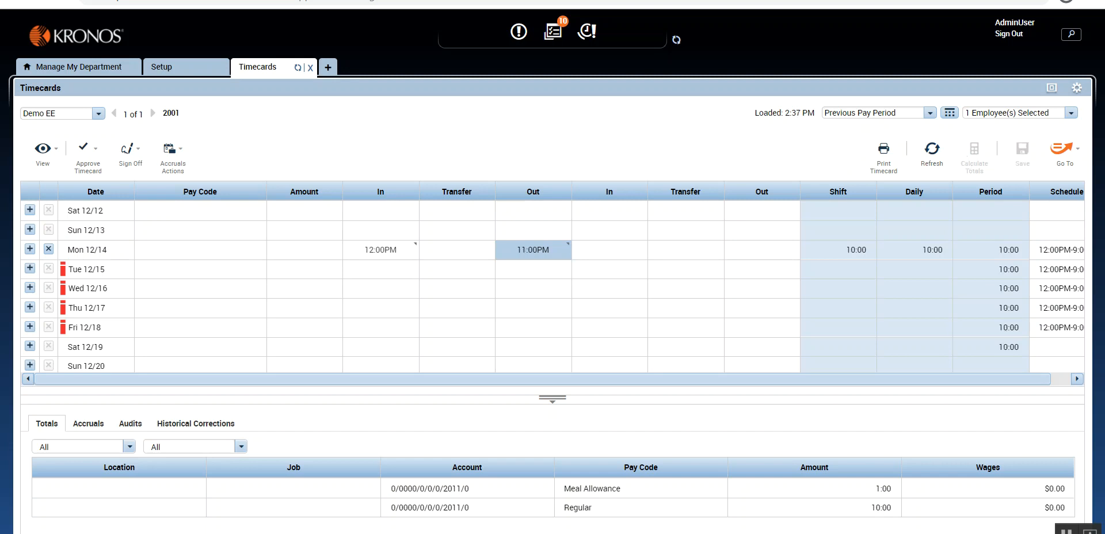
{"action": "left_click", "coordinate": [790, 339]}
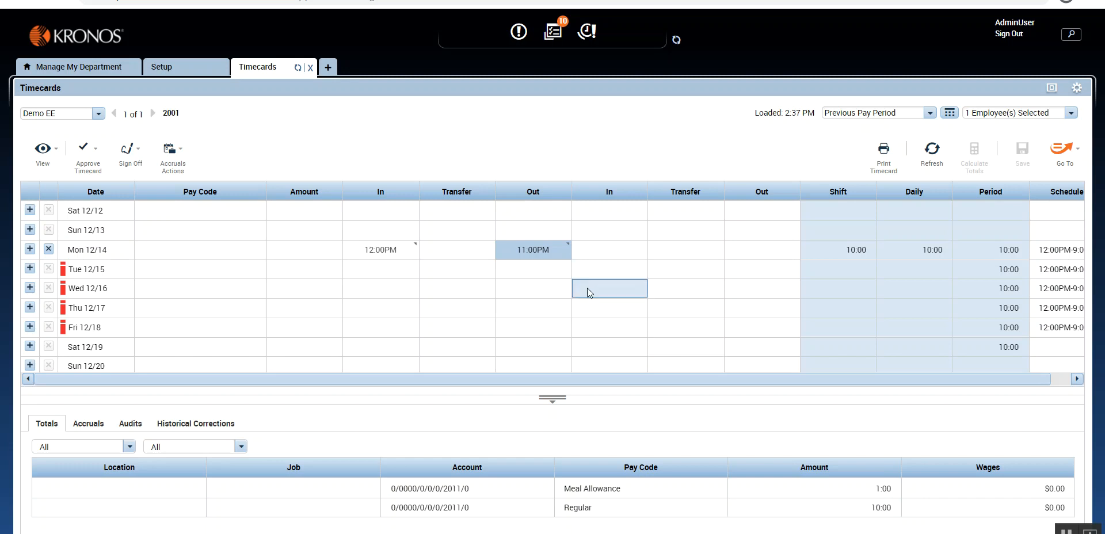
Step: Enter 10:00PM again as the Mon 12/14 out punch and calculate the totals to retest the ten-hour shift
{"action": "left_click", "coordinate": [534, 251]}
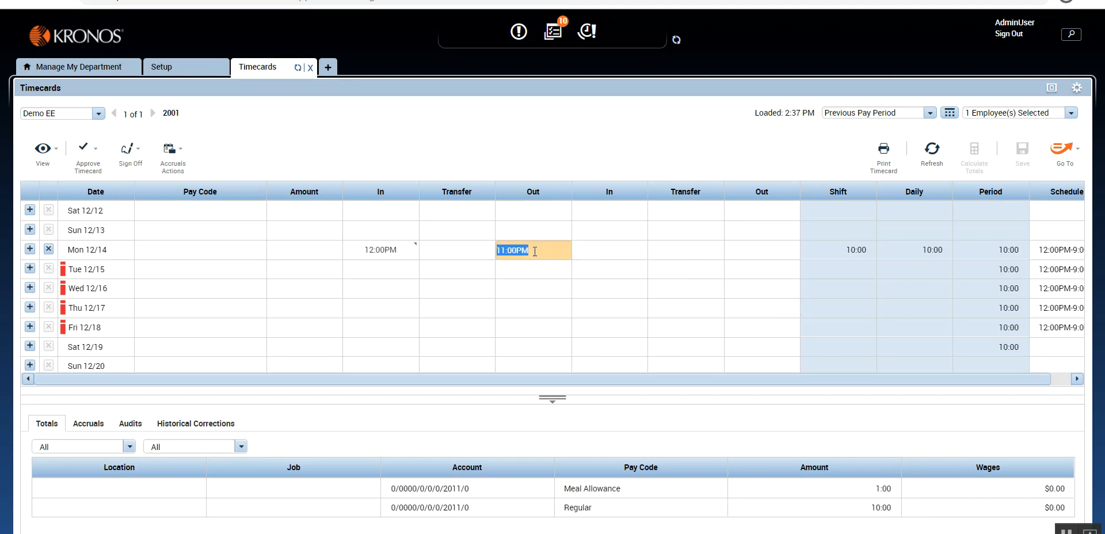
{"action": "type", "text": "10p"}
{"action": "key", "text": "Return"}
{"action": "left_click", "coordinate": [972, 159]}
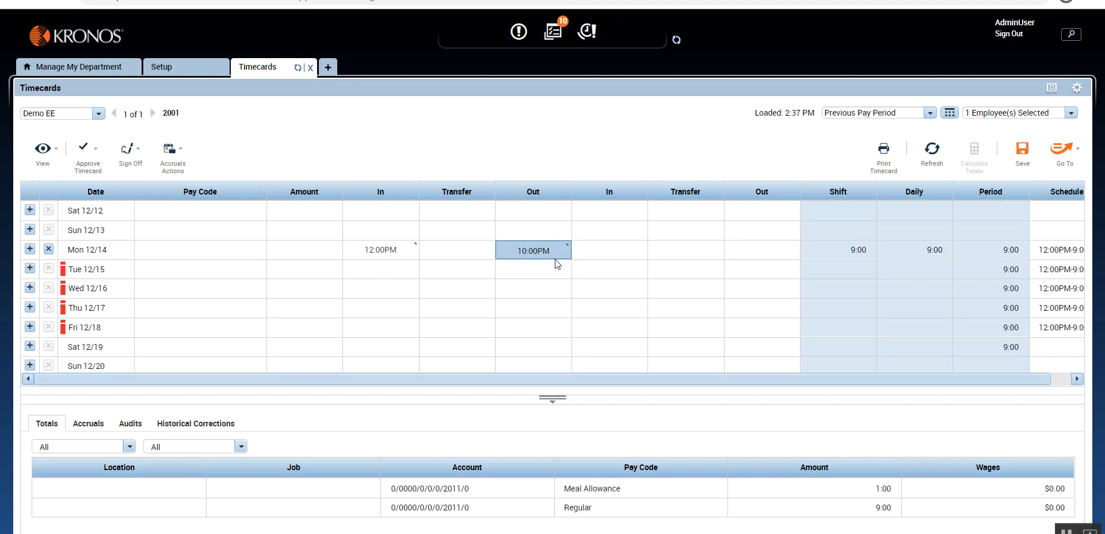
Step: Change the Mon 12/14 out punch to 8:59PM and calculate the totals to test a shorter shift
{"action": "left_click", "coordinate": [530, 254]}
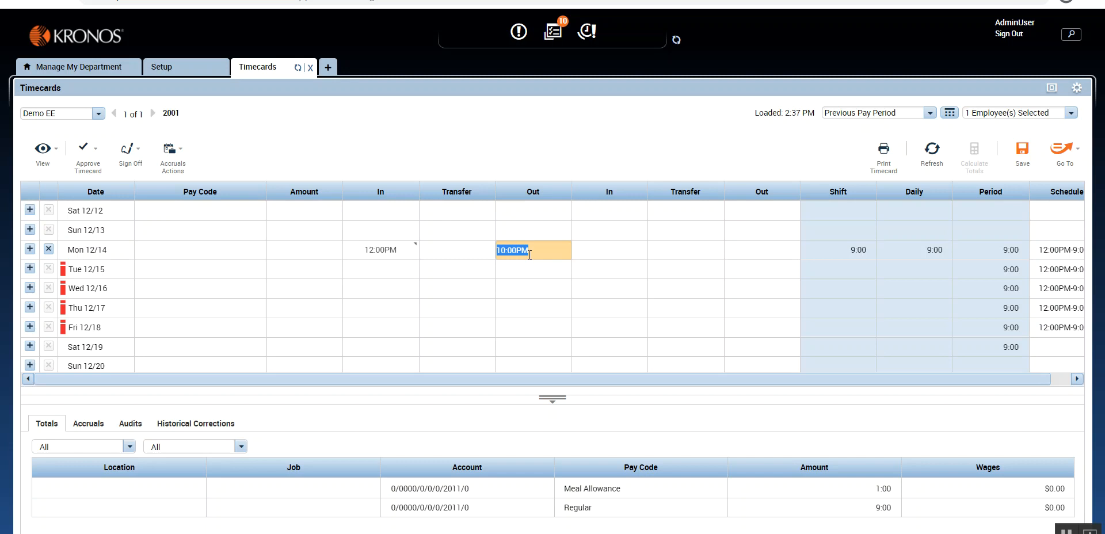
{"action": "type", "text": "859p"}
{"action": "left_click", "coordinate": [737, 153]}
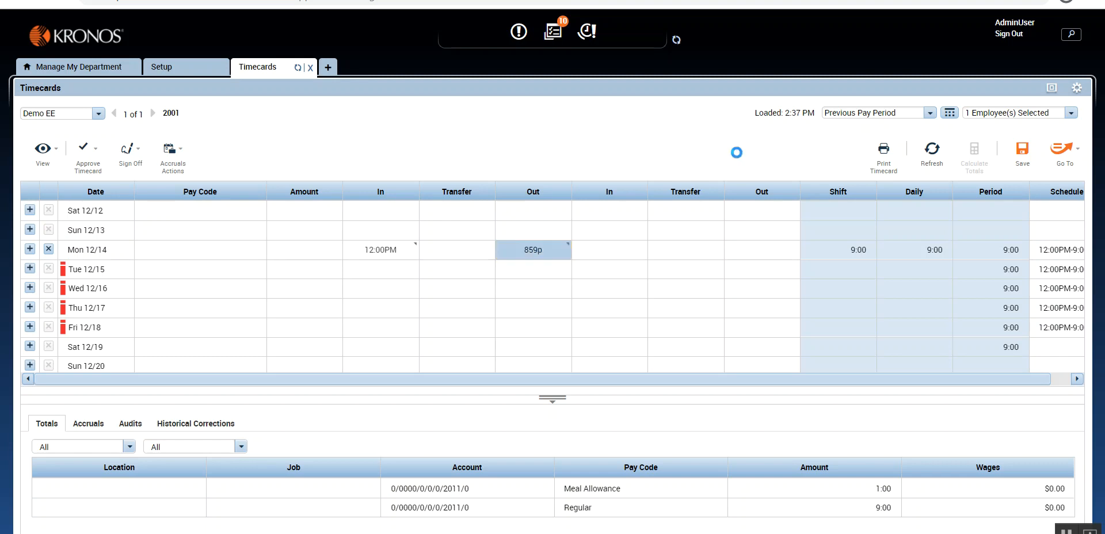
{"action": "left_click", "coordinate": [972, 146]}
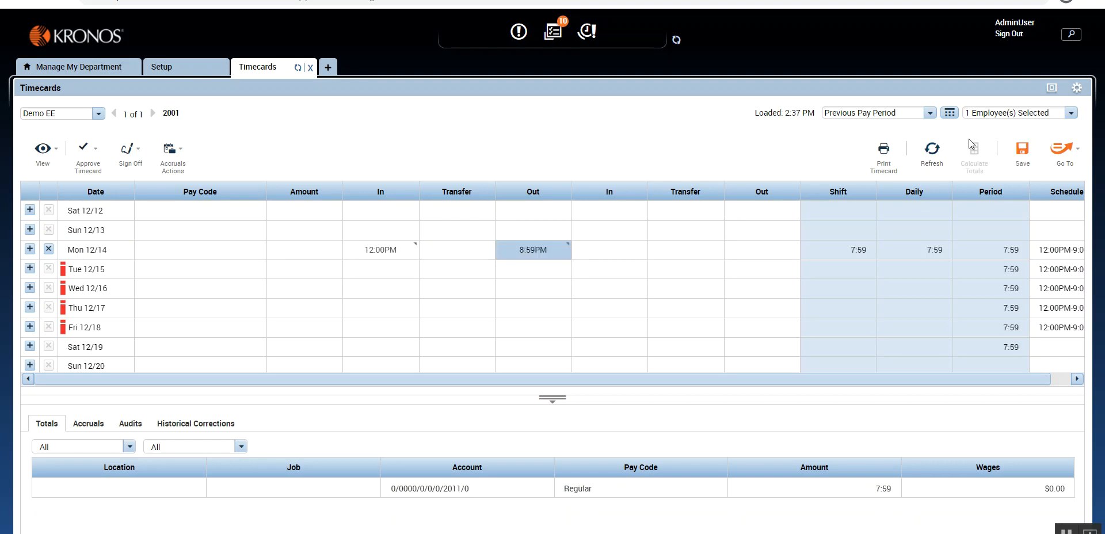
Step: Change the Mon 12/14 out punch to 9:59PM and calculate the totals to test just under ten hours
{"action": "left_click", "coordinate": [528, 251]}
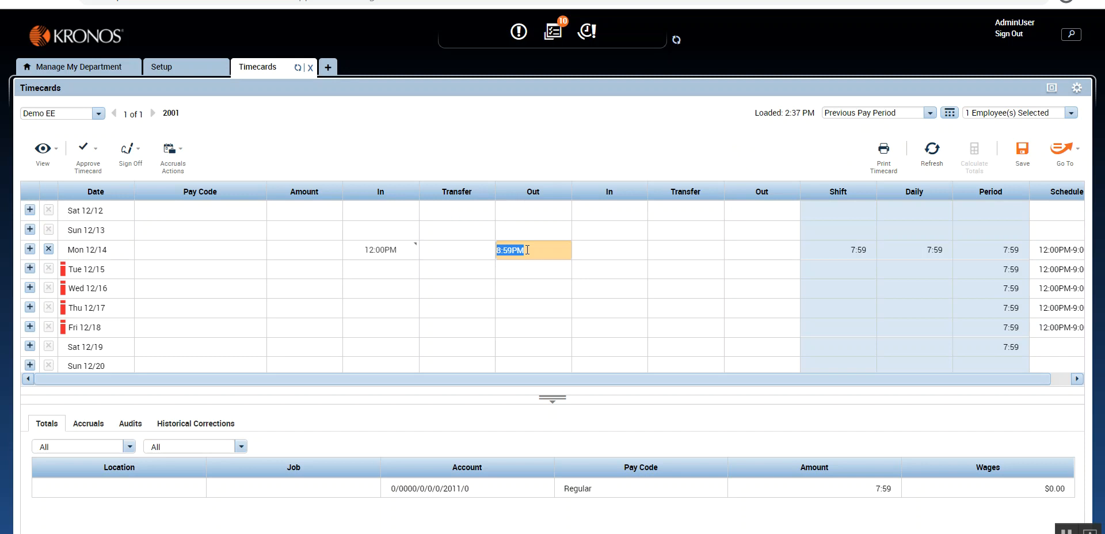
{"action": "type", "text": "959p"}
{"action": "left_click", "coordinate": [729, 150]}
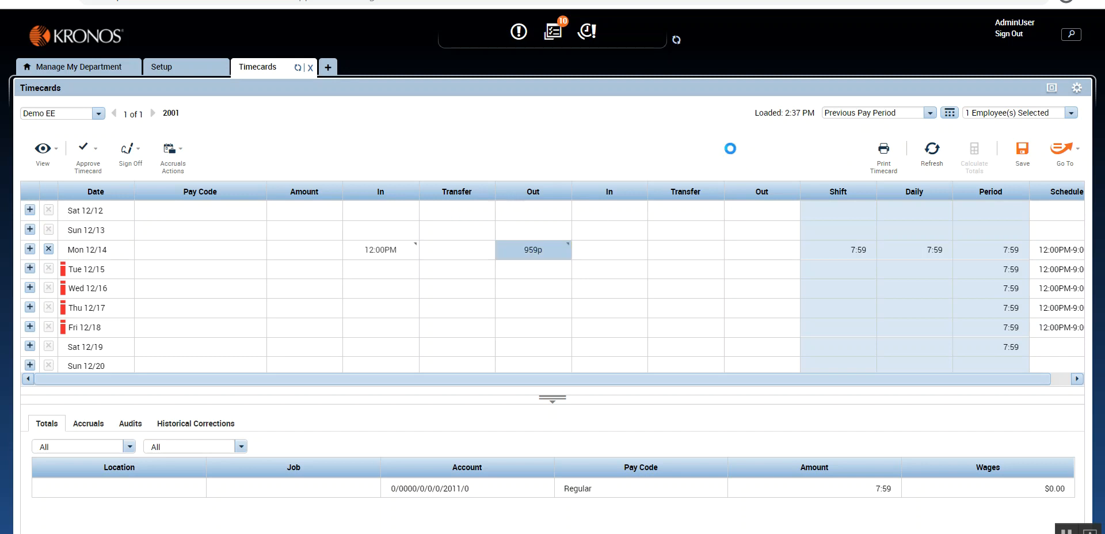
{"action": "left_click", "coordinate": [975, 157]}
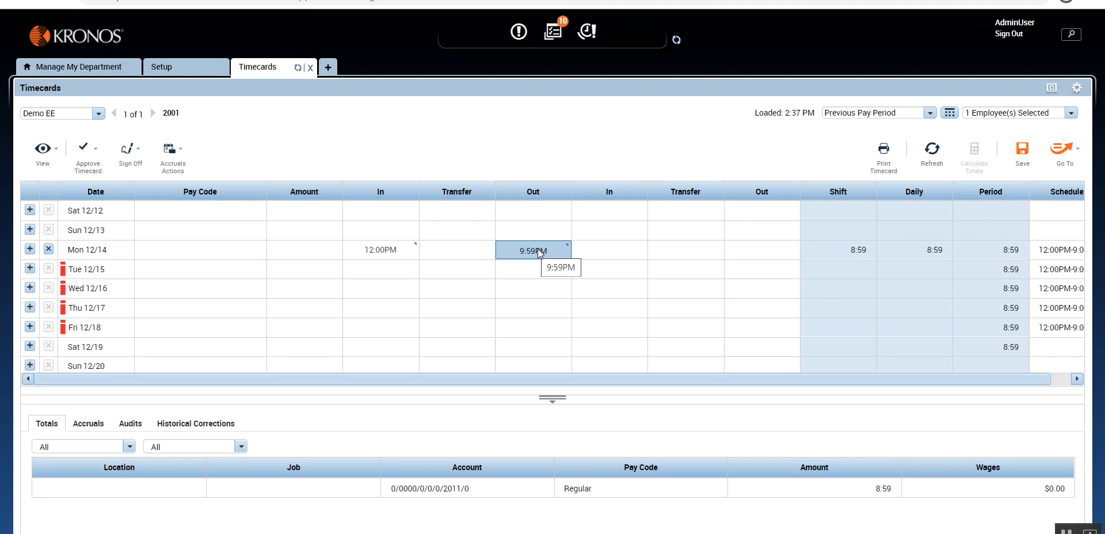
Step: Try a Pay Code trigger with a 10:00 maximum on the Meal Allowance rule and switch the trigger back to Length of Shift
{"action": "left_click", "coordinate": [172, 67]}
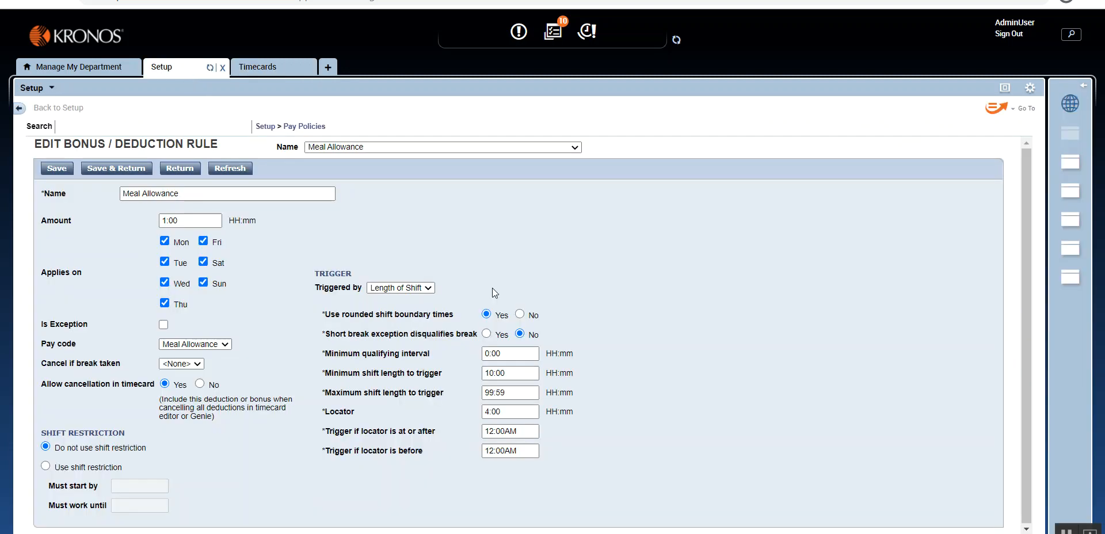
{"action": "left_click", "coordinate": [422, 288]}
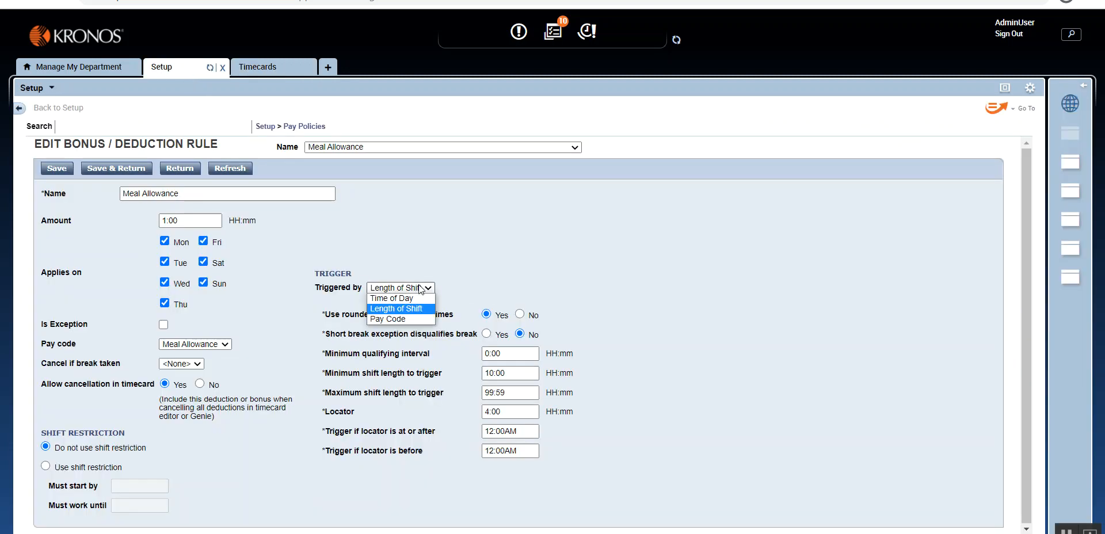
{"action": "left_click", "coordinate": [396, 319]}
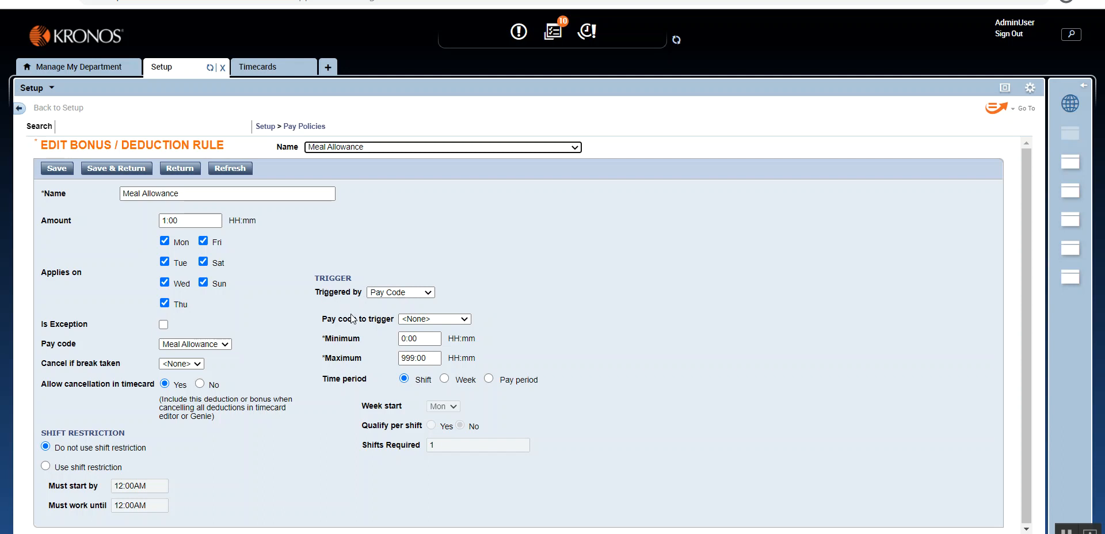
{"action": "right_click", "coordinate": [291, 122]}
{"action": "left_click", "coordinate": [289, 138]}
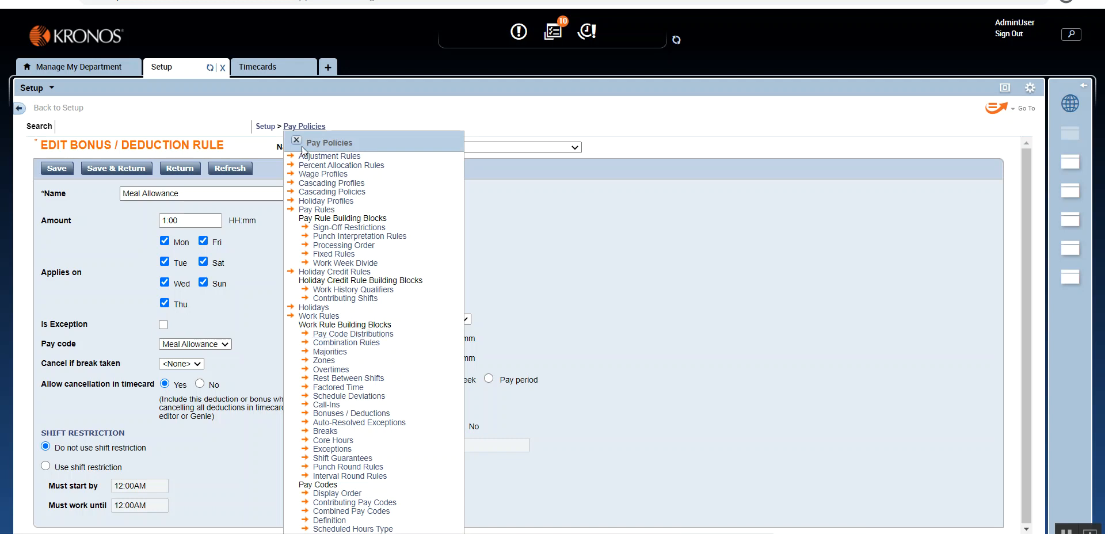
{"action": "left_click", "coordinate": [296, 140]}
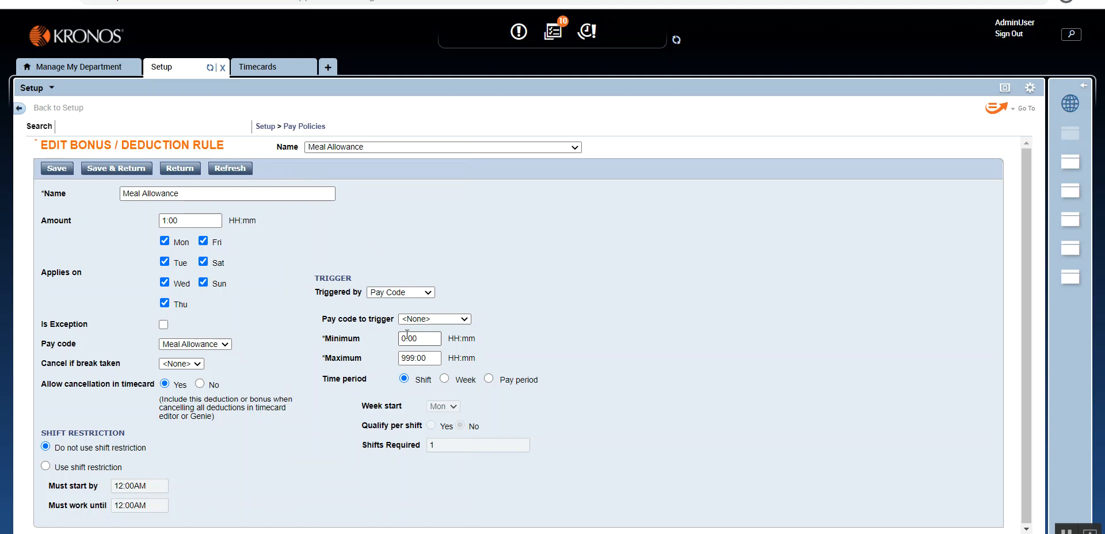
{"action": "left_click_drag", "start_coordinate": [415, 360], "coordinate": [369, 360]}
{"action": "type", "text": "10"}
{"action": "left_click", "coordinate": [426, 293]}
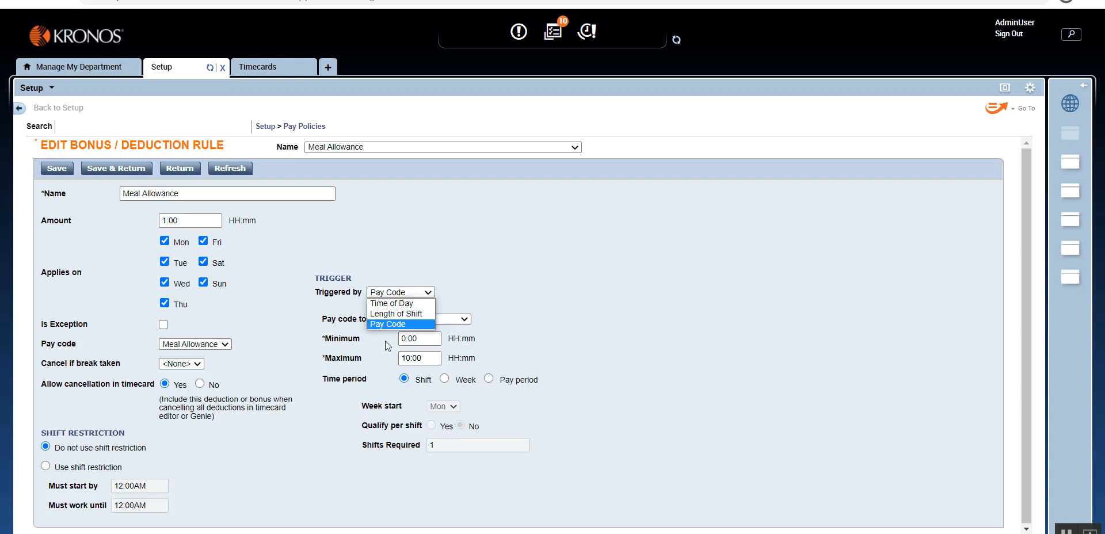
{"action": "left_click", "coordinate": [427, 316]}
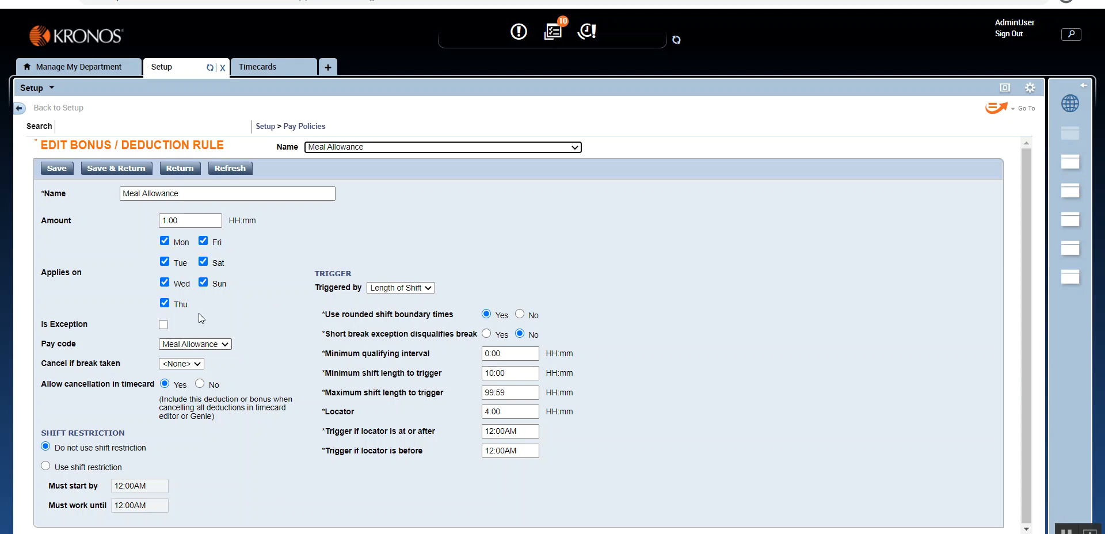
Step: Return to the timecard, set the Mon 12/14 out punch to 10:00PM and recalculate the totals
{"action": "left_click", "coordinate": [280, 70]}
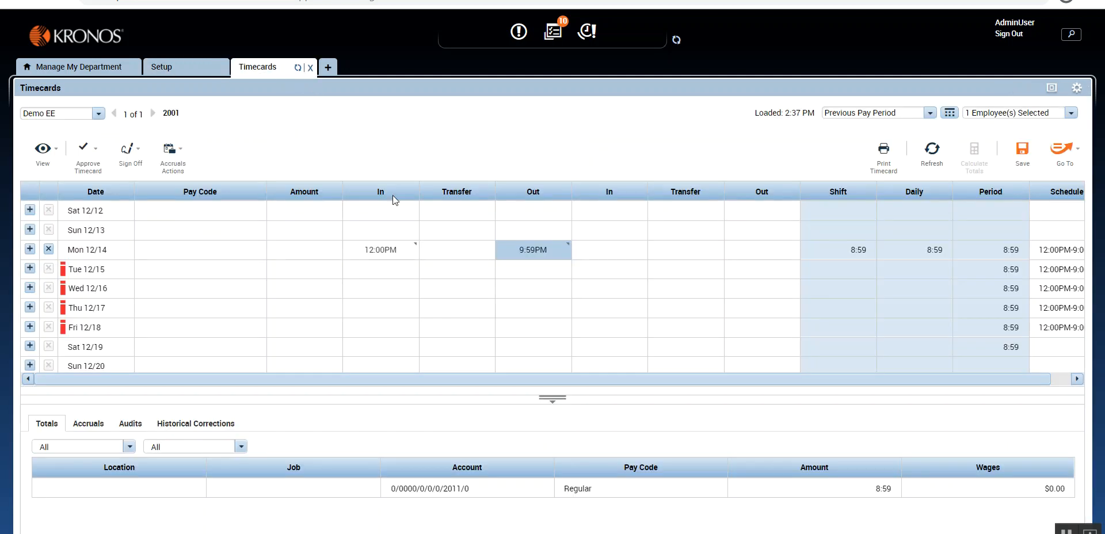
{"action": "left_click", "coordinate": [542, 250]}
{"action": "type", "text": "10p"}
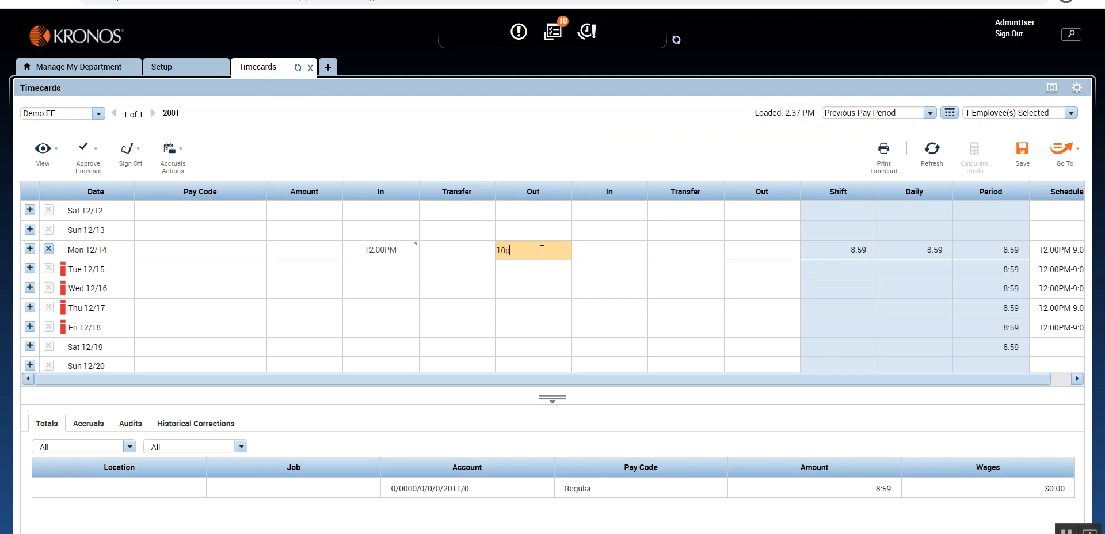
{"action": "left_click", "coordinate": [715, 158]}
{"action": "left_click", "coordinate": [974, 156]}
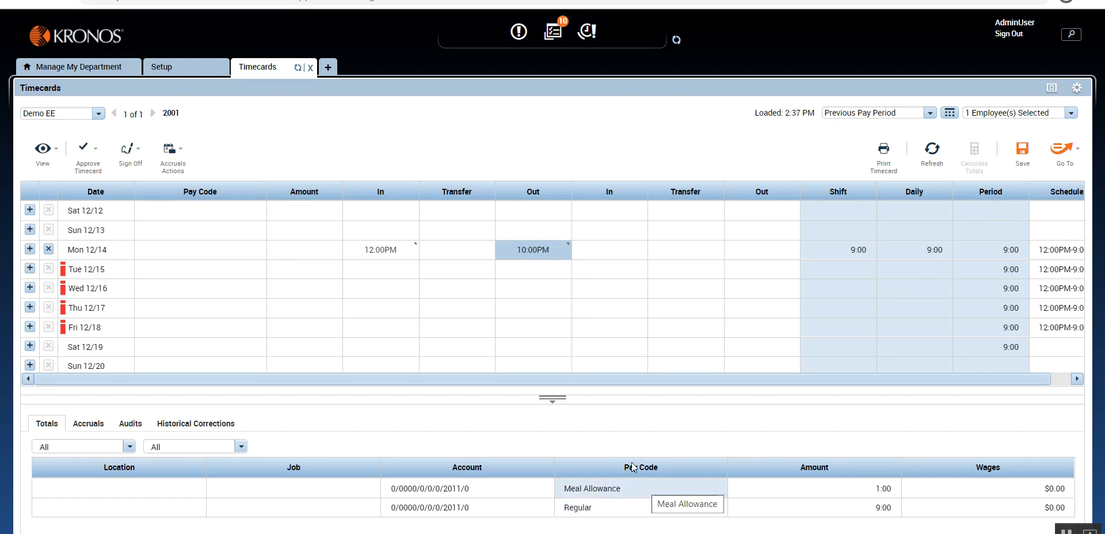
Step: Leave the Meal Allowance rule without saving, view the Bonus / Deduction Rules list and go back to the timecard
{"action": "left_click", "coordinate": [186, 73]}
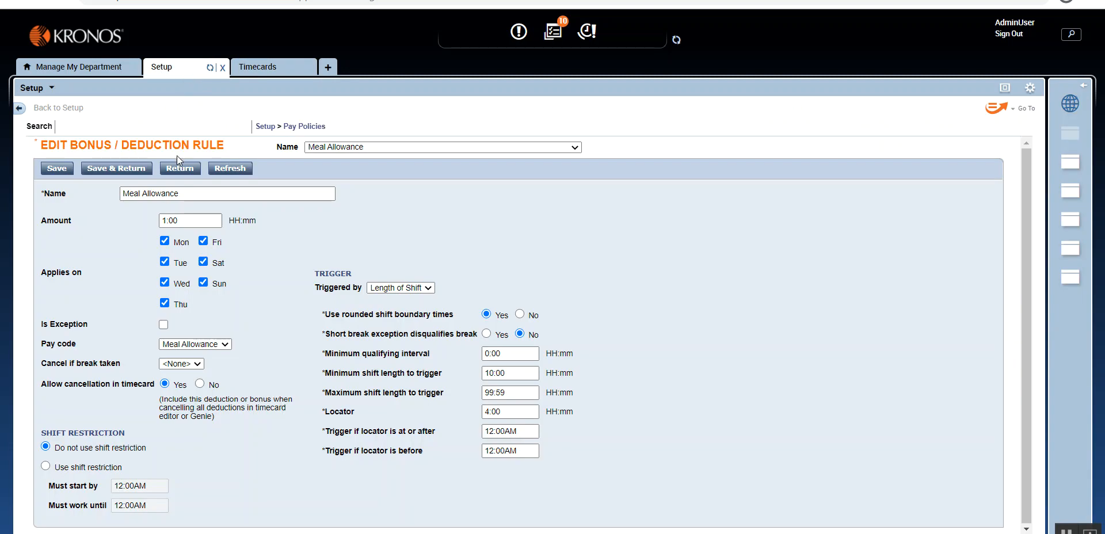
{"action": "left_click", "coordinate": [179, 170]}
{"action": "left_click", "coordinate": [615, 99]}
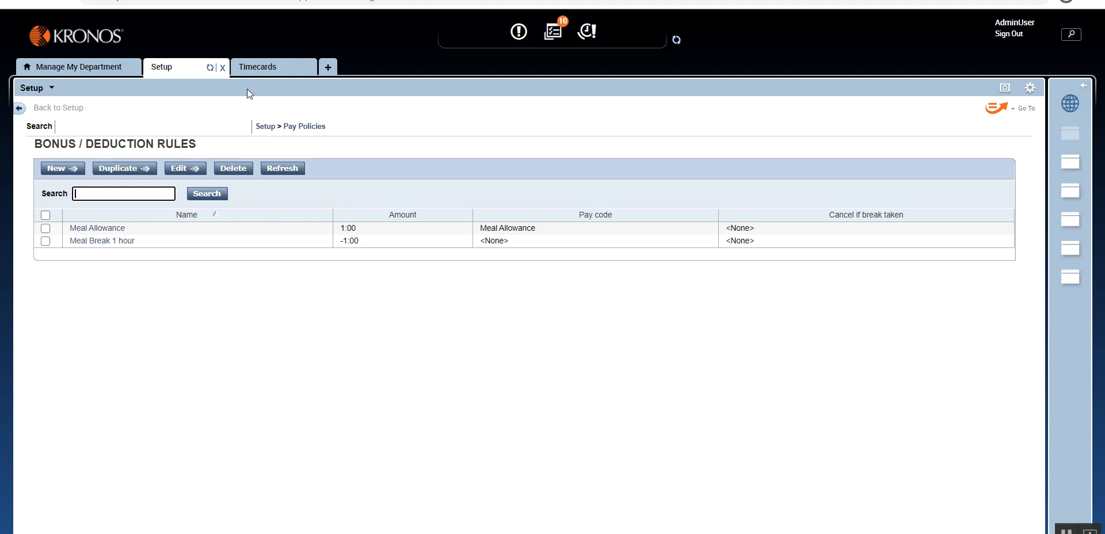
{"action": "left_click", "coordinate": [262, 67]}
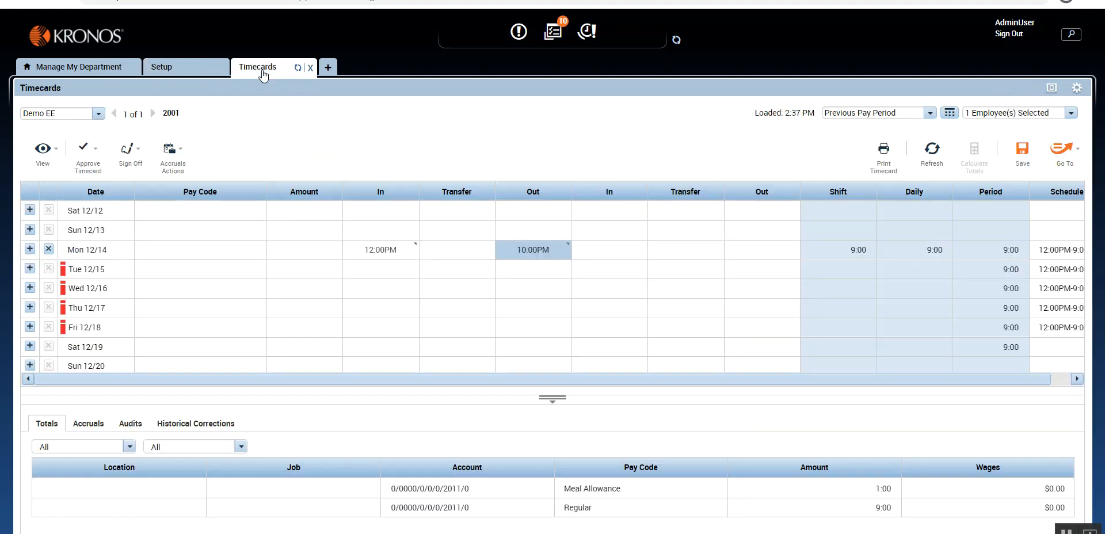